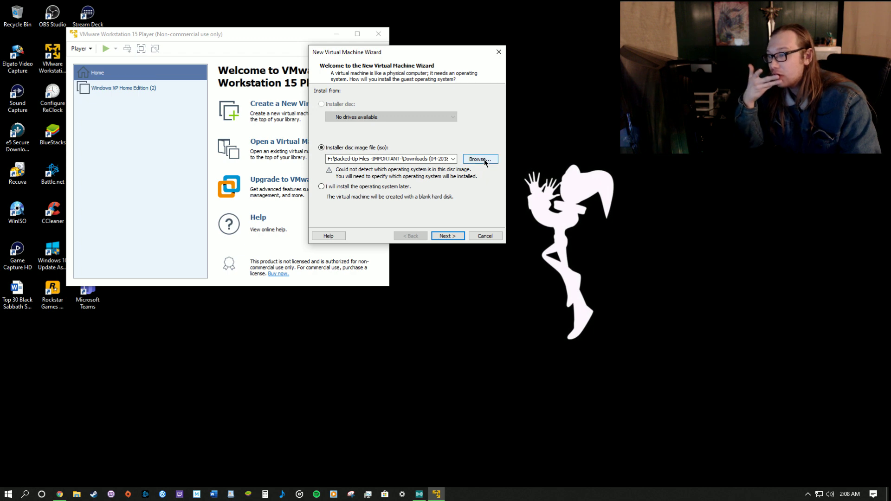
- Choose the WindowsXP_SP3_HomeEdition image from the Downloads folder as the installer disc image and continue the wizard
click(481, 160)
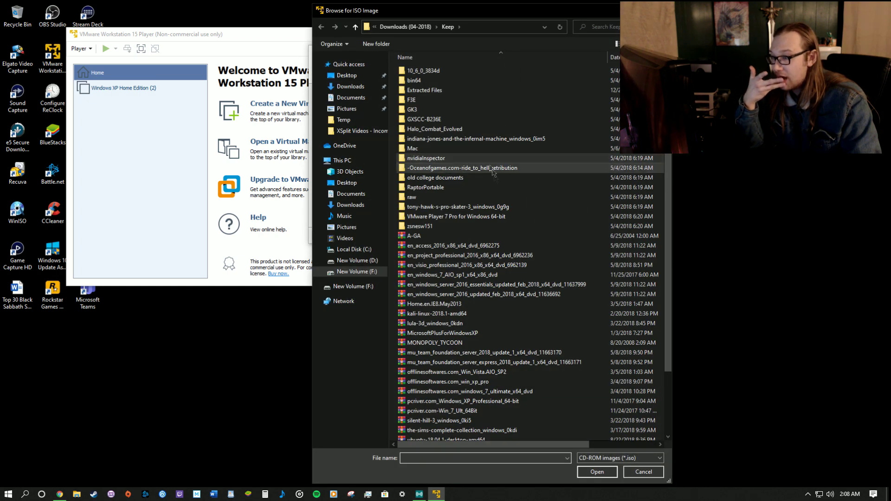
scroll(502, 260, down, 3)
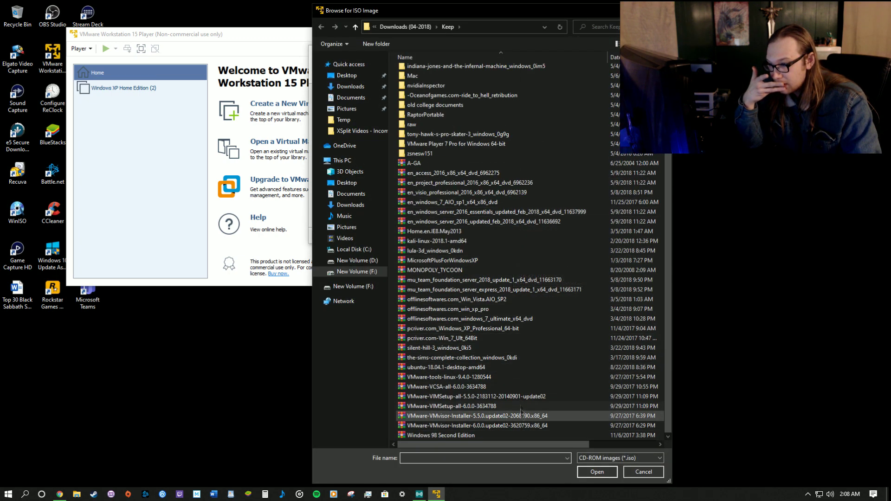
click(353, 205)
click(455, 85)
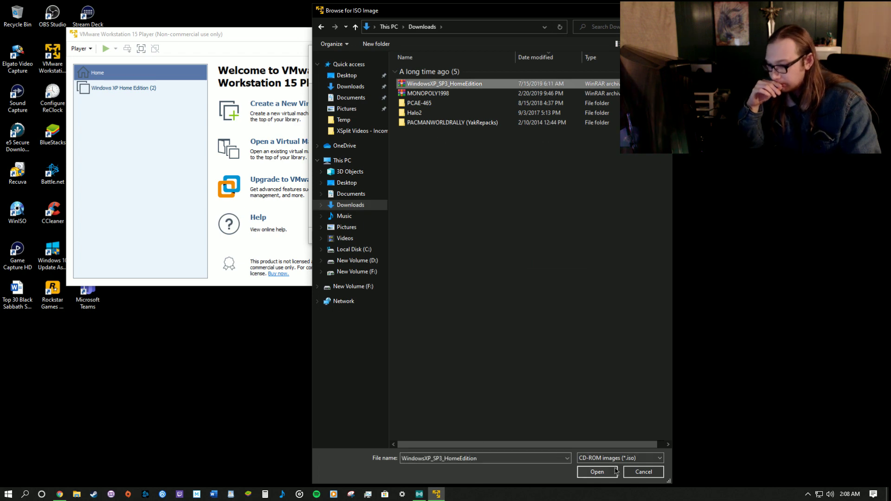
click(615, 471)
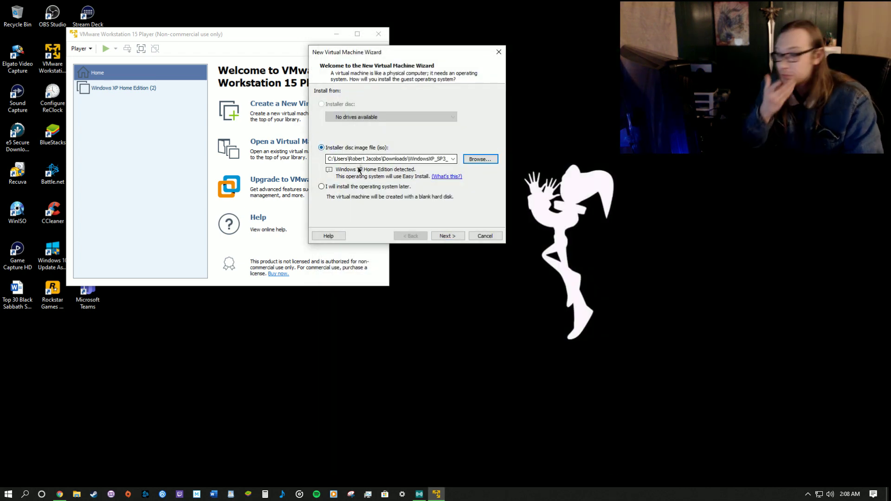
double_click(383, 159)
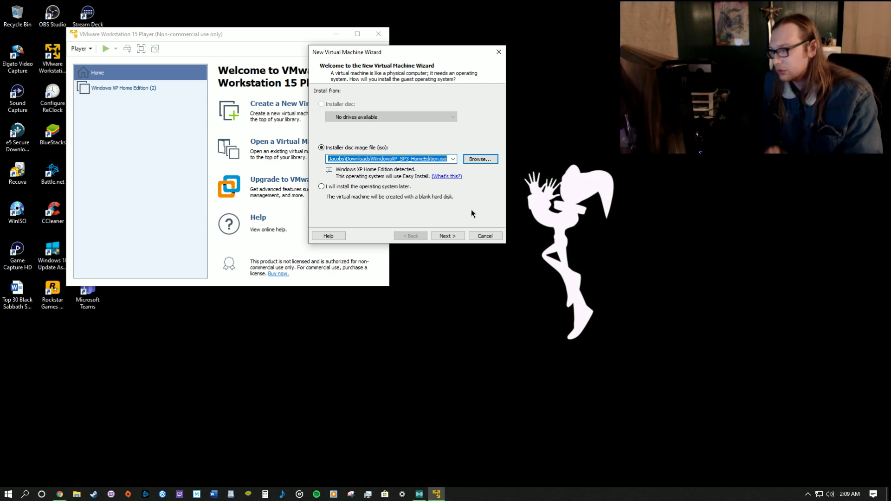
key(Return)
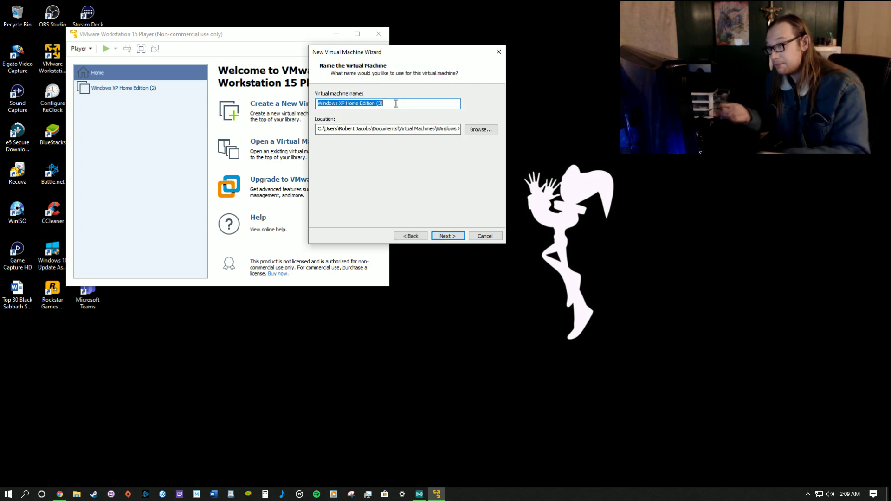
- Name the virtual machine WXPhome, keep its suggested location, and continue to the disk capacity settings
text(WX)
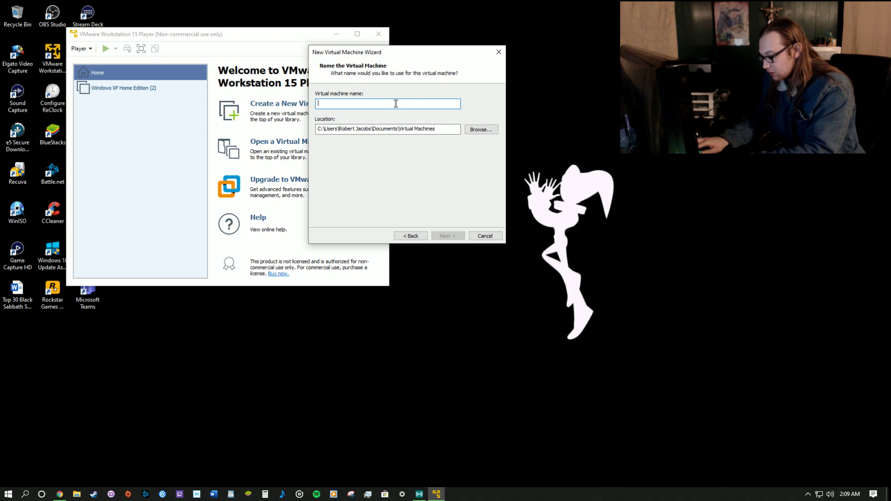
text(P)
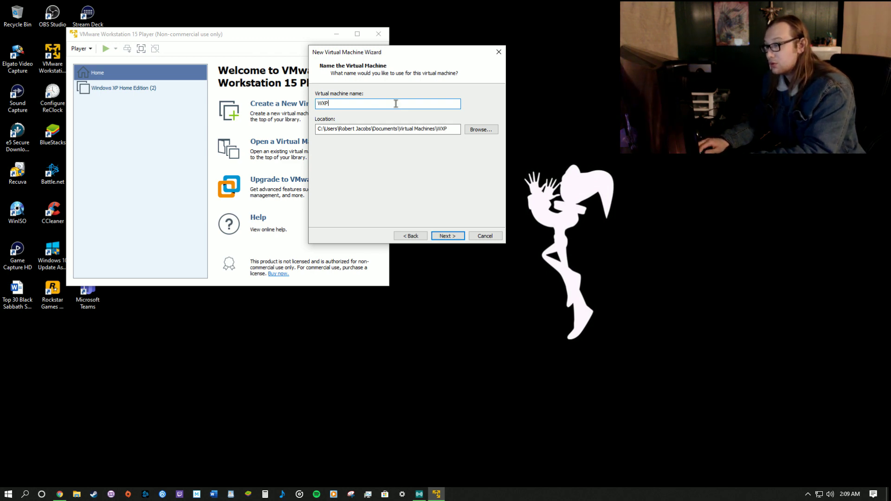
text(home)
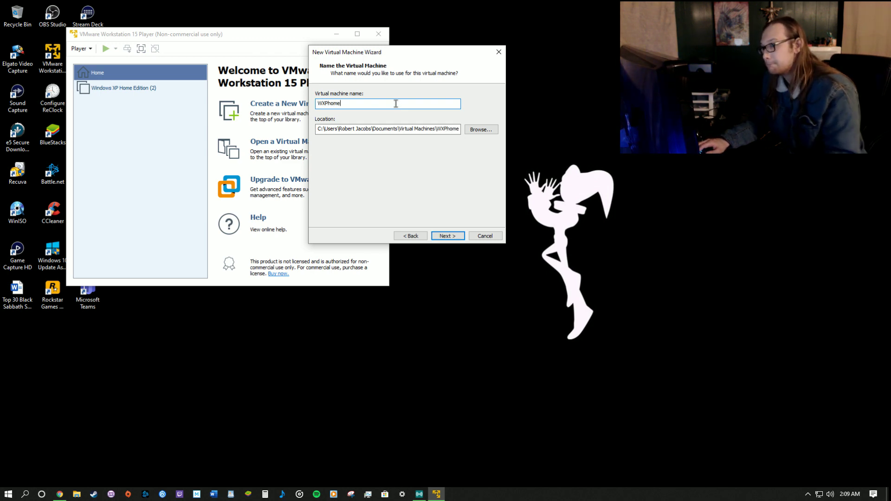
click(447, 236)
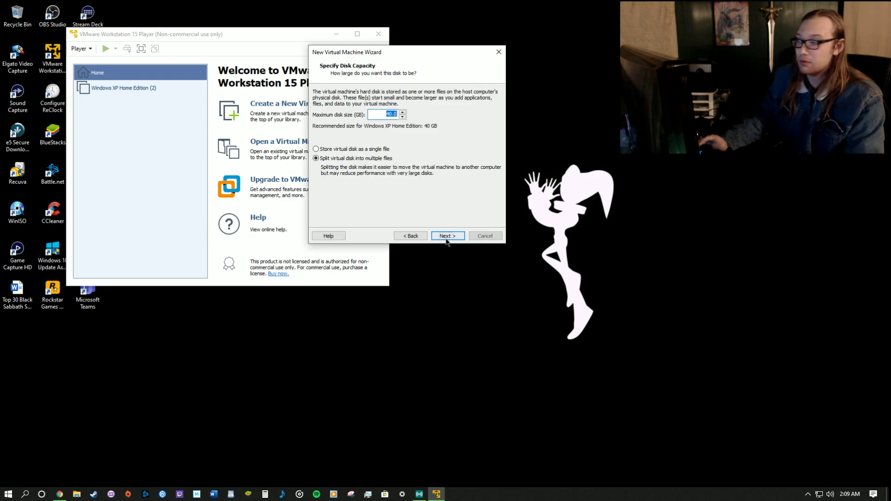
click(402, 113)
click(402, 114)
click(402, 114)
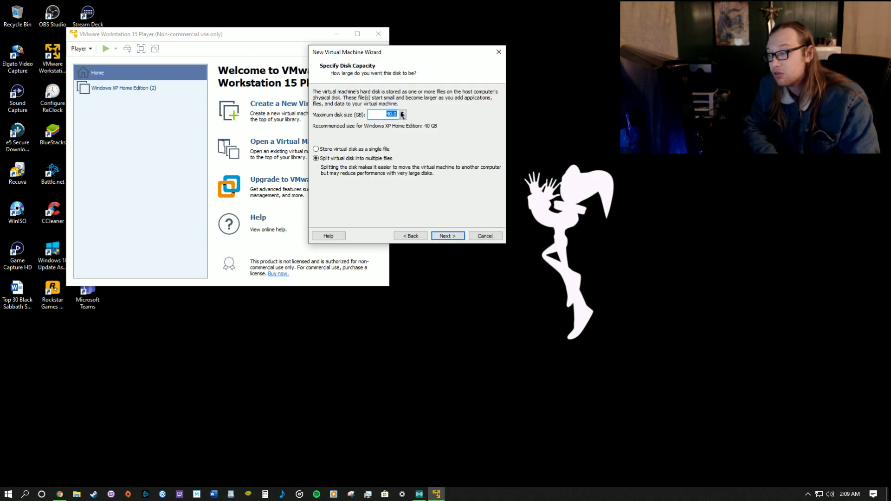
click(403, 117)
click(402, 116)
click(402, 116)
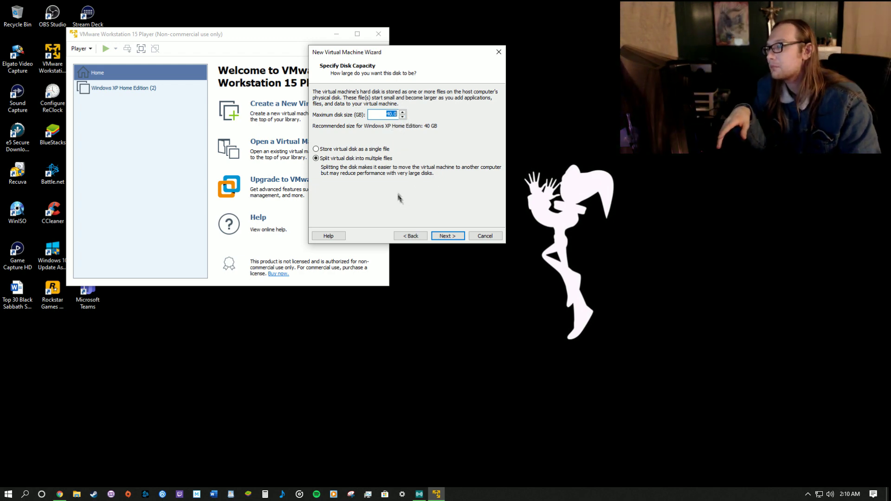
- Store the virtual disk as a single file and continue to the summary of the virtual machine settings
click(362, 150)
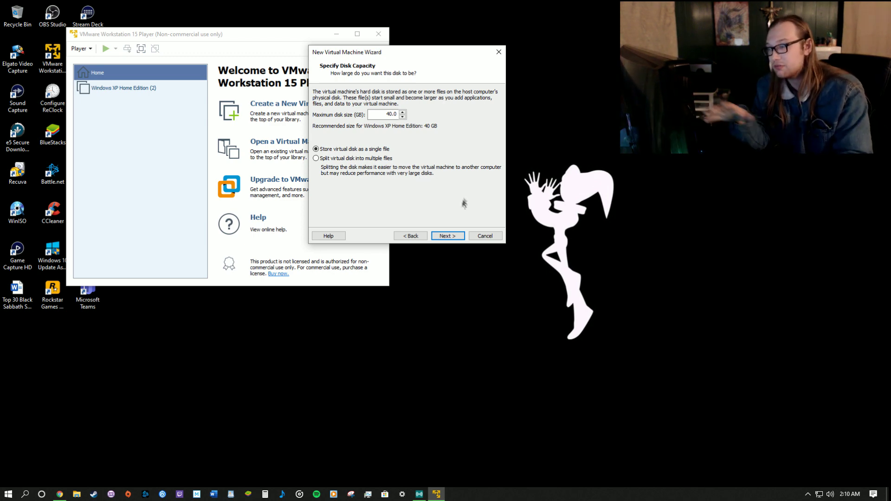
click(448, 236)
- Customize the virtual machine's hardware and set its memory to 16 GB (16384 MB)
scroll(449, 143, up, 1)
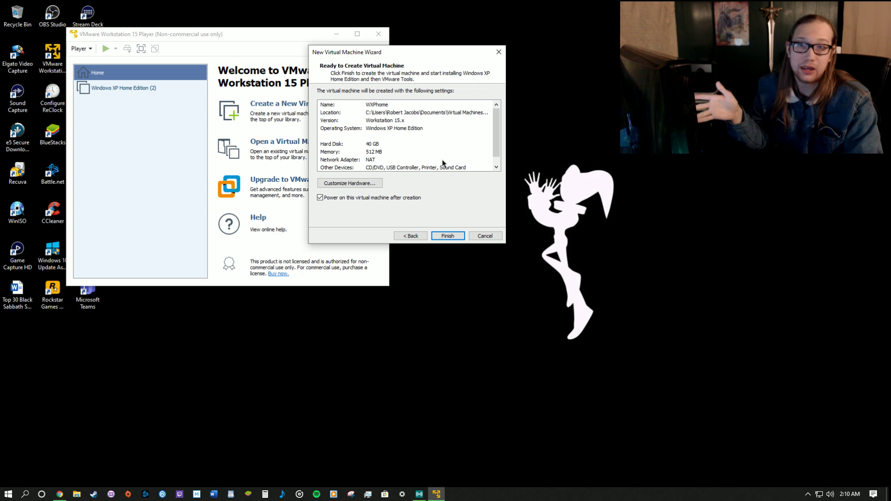
click(370, 187)
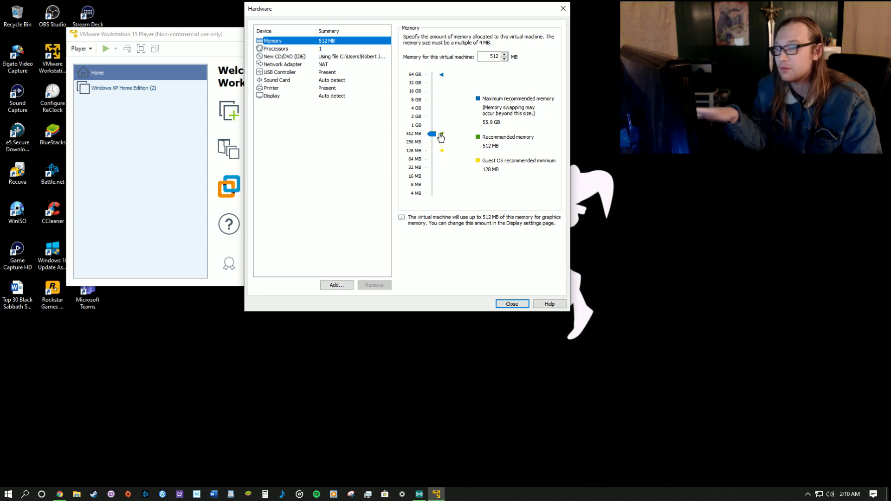
drag(439, 135, 437, 96)
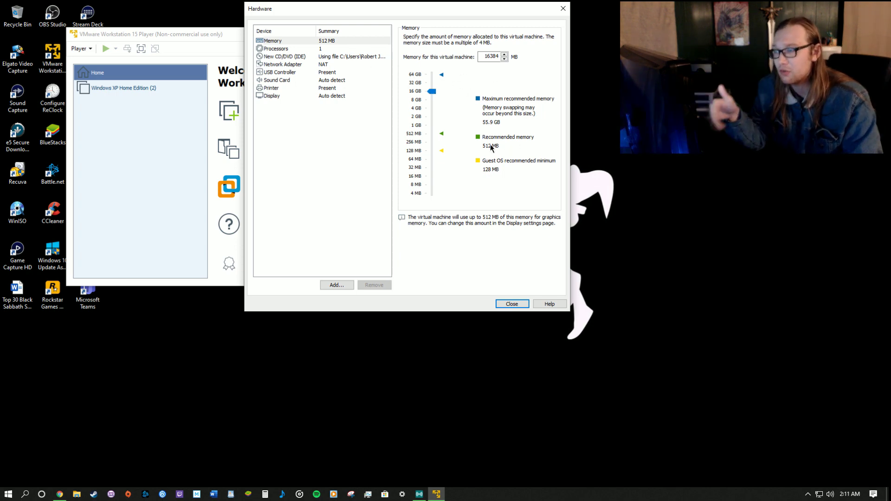
- Set the number of processor cores to 6 and enable all three virtualization engine options: VT-x/EPT or AMD-V/RVI, CPU performance counters and IOMMU
click(351, 49)
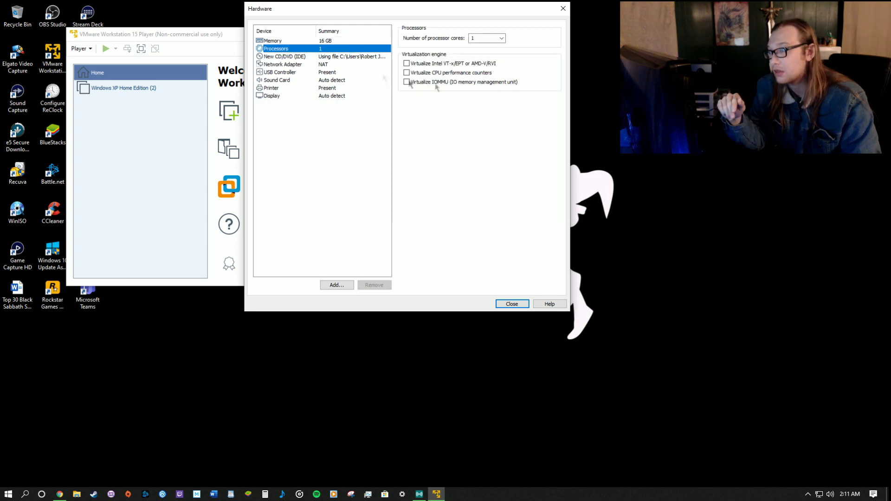
click(502, 40)
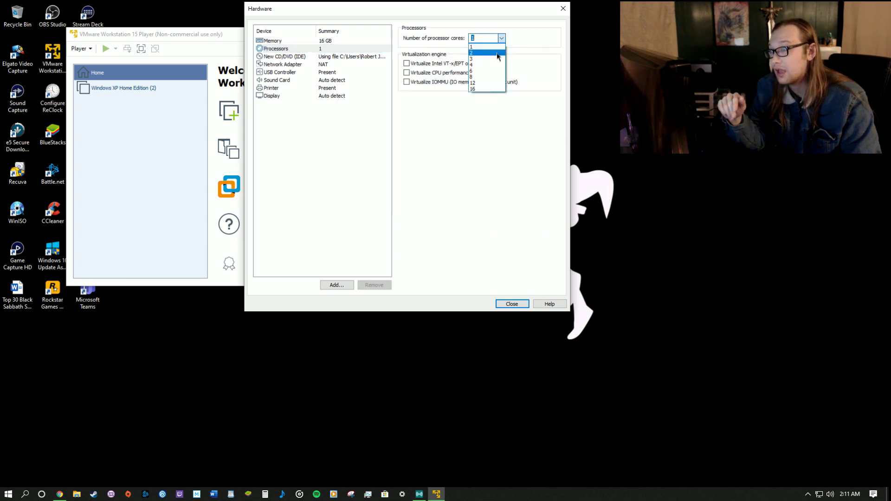
click(487, 83)
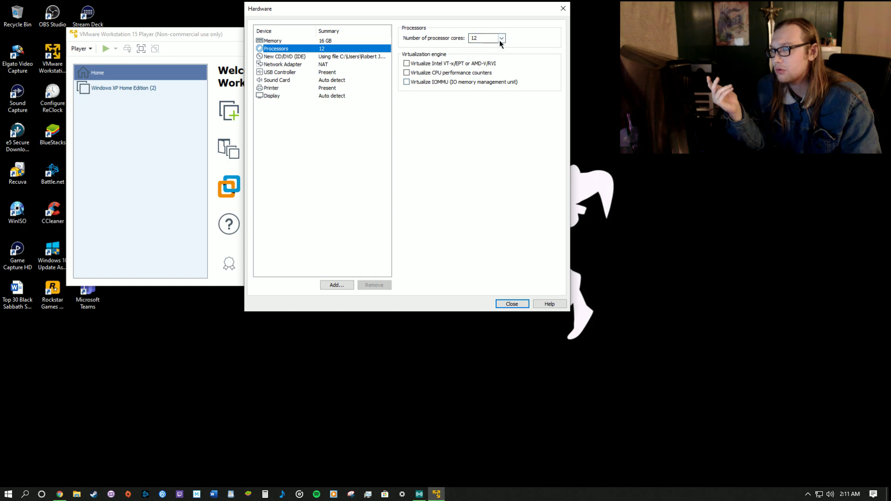
click(501, 39)
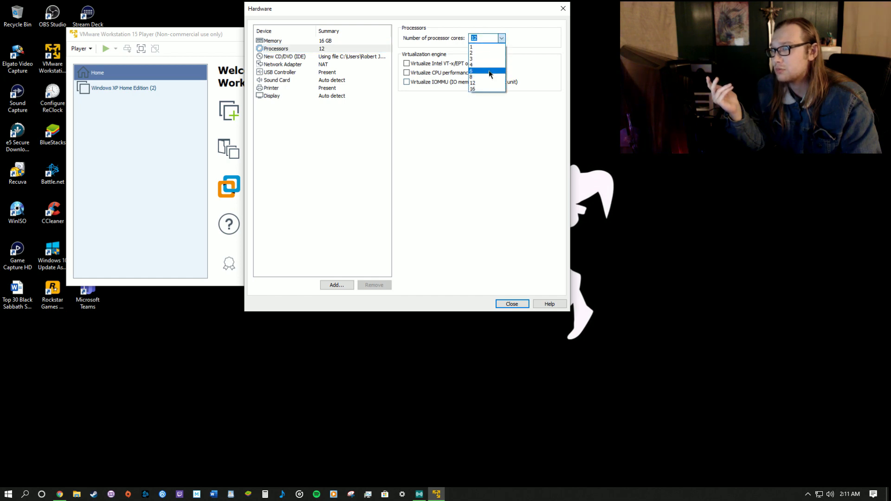
click(489, 71)
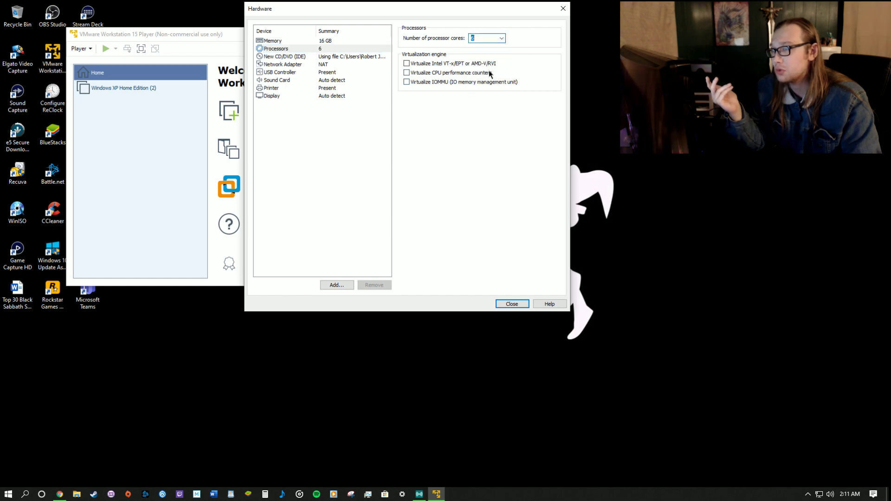
click(407, 63)
click(407, 73)
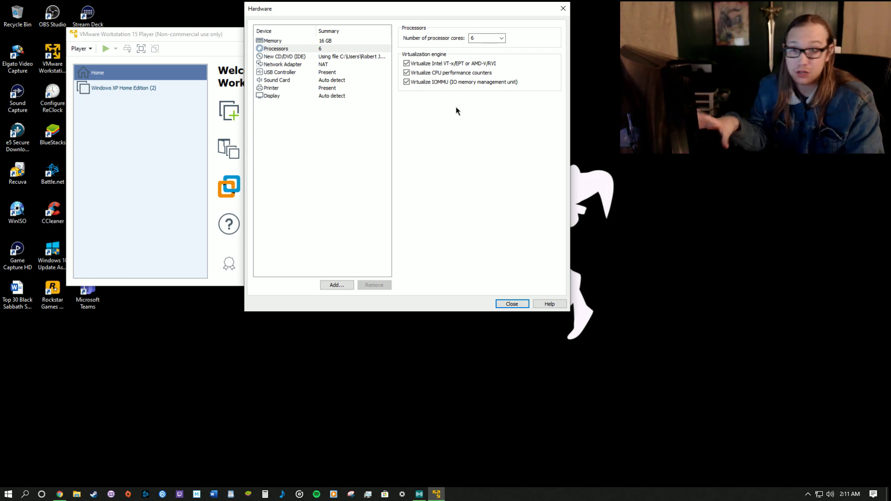
- Set the display's maximum graphics memory to 3 GB with 3D graphics acceleration kept on
click(369, 96)
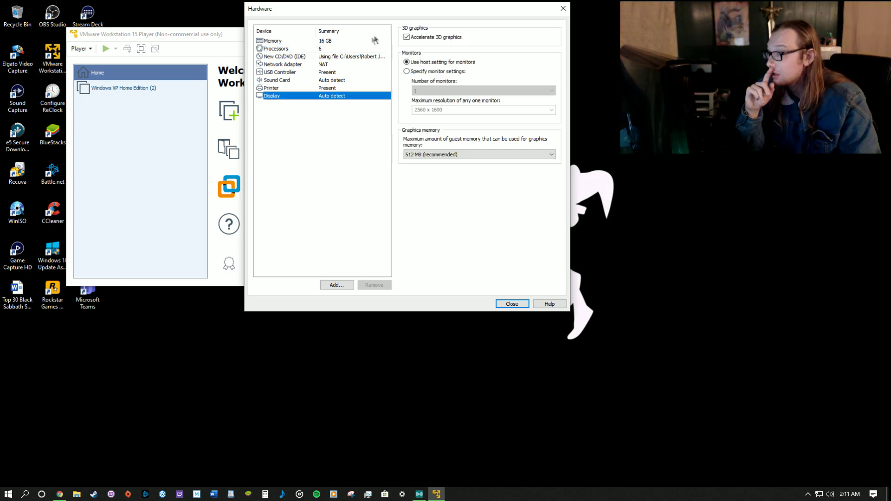
click(407, 37)
click(407, 37)
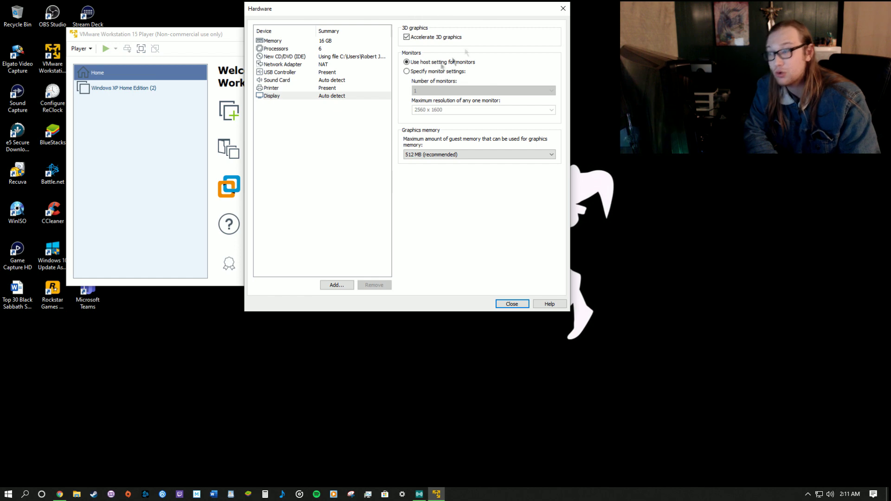
click(459, 154)
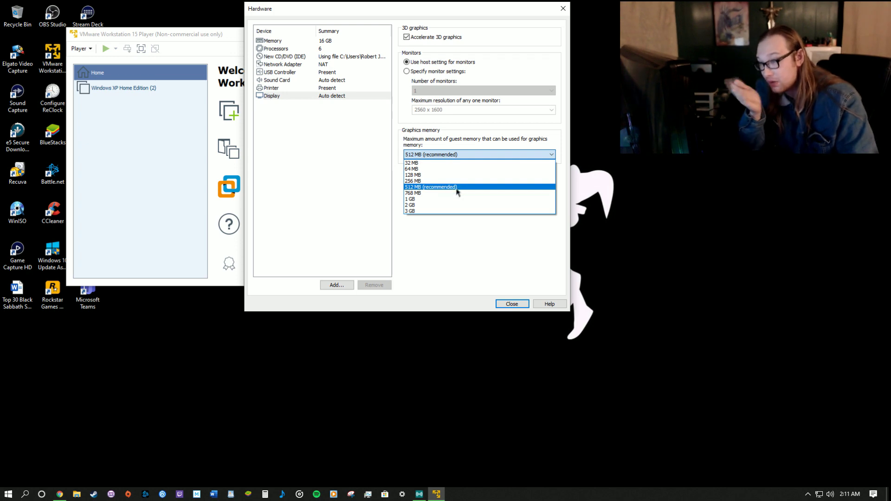
click(453, 212)
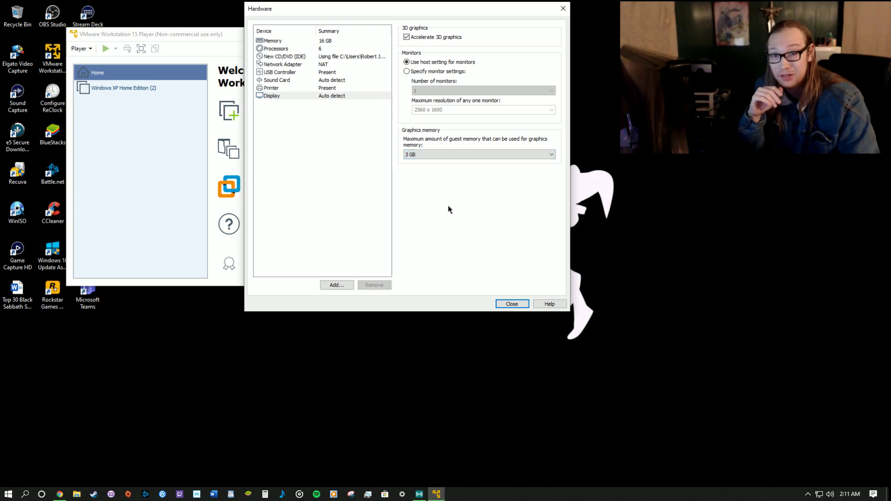
- Close the hardware settings and finish the wizard to create the virtual machine and start installing Windows XP
click(512, 303)
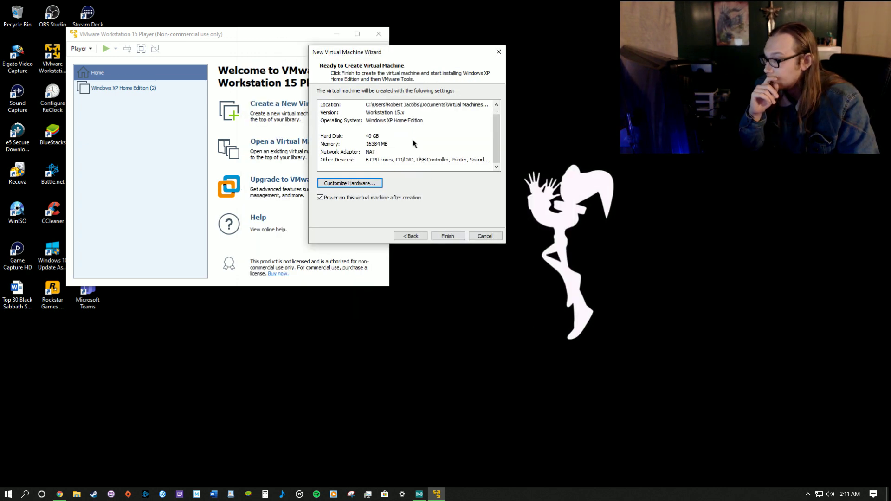
click(457, 238)
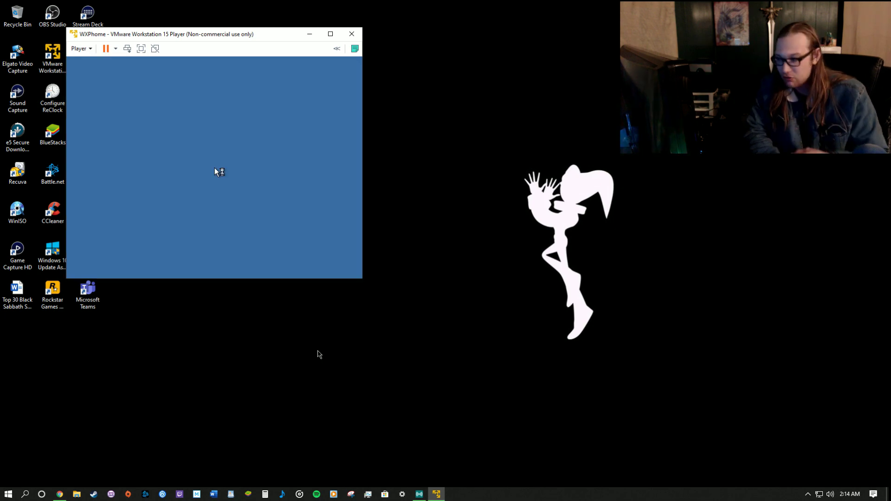
click(250, 167)
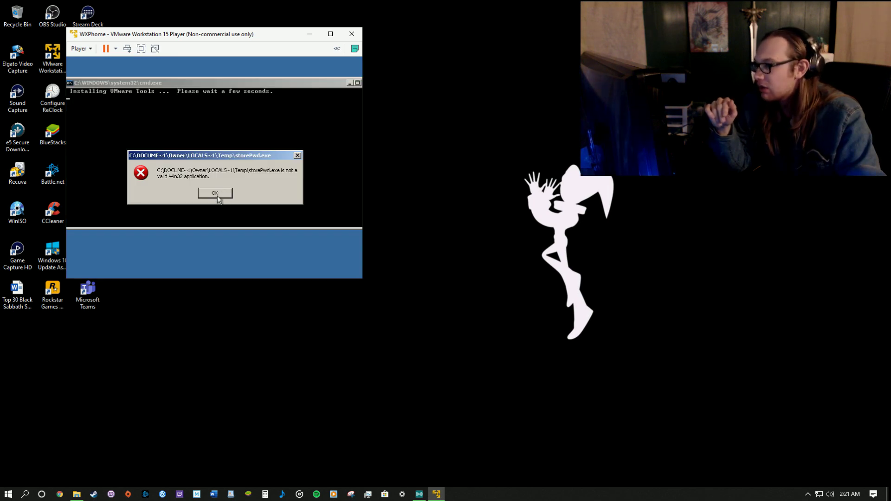
- Dismiss the storePwd.exe error and the antivirus warning balloon in the Windows XP guest
click(219, 193)
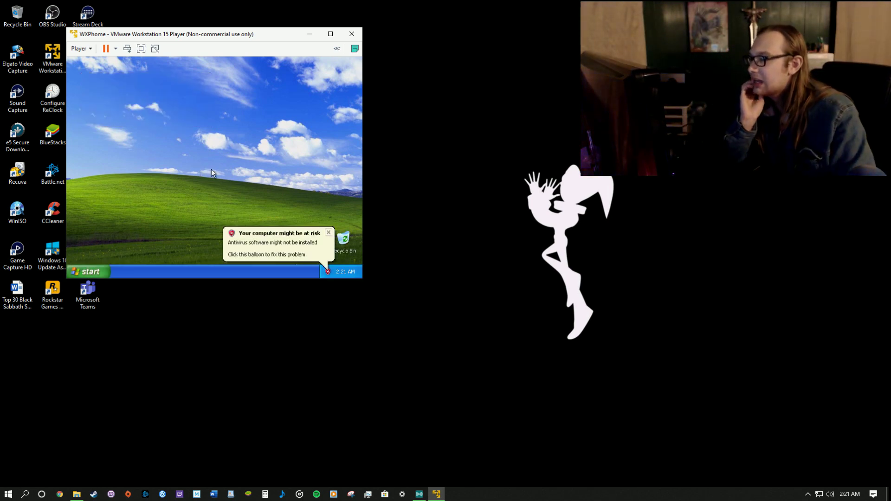
click(330, 234)
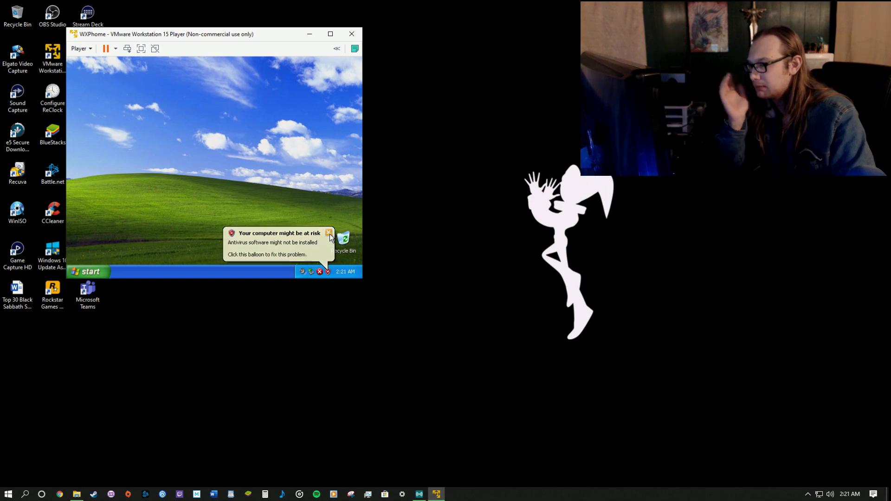
- Set the Windows XP guest's screen resolution to 1280 by 1024 pixels in Display Properties and keep the new setting
right_click(164, 122)
click(301, 169)
right_click(179, 95)
click(198, 151)
click(194, 80)
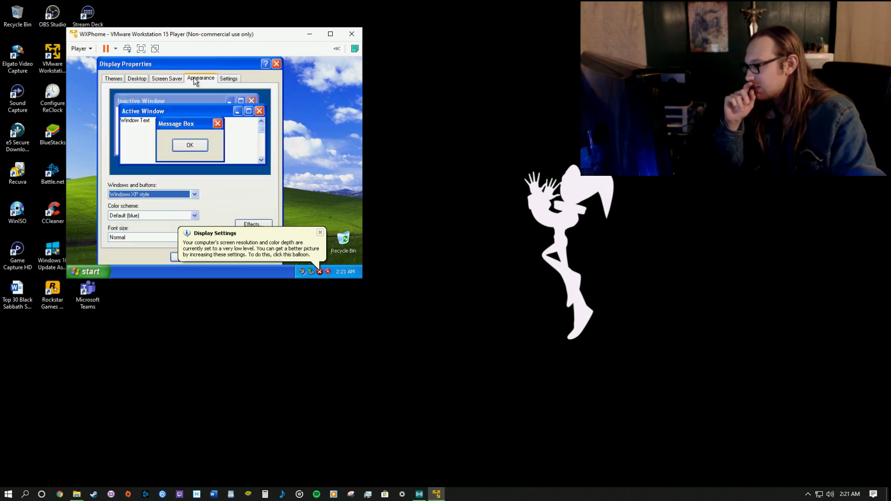
click(229, 80)
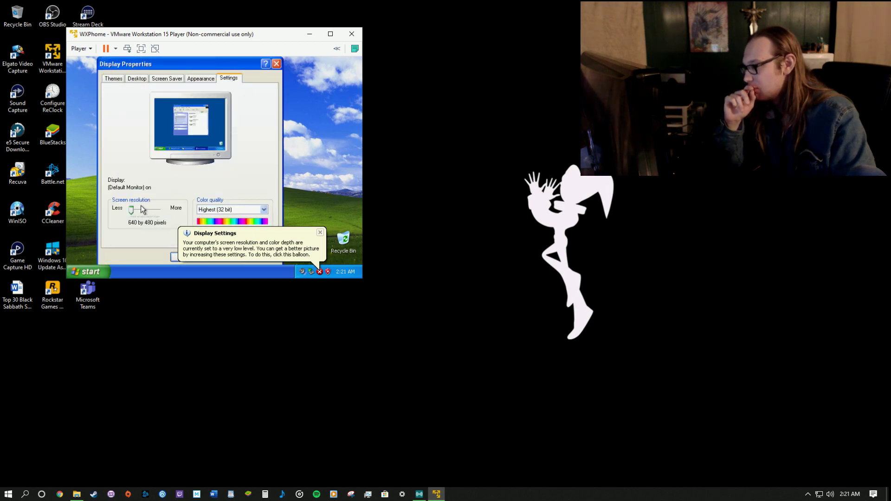
drag(133, 213, 145, 214)
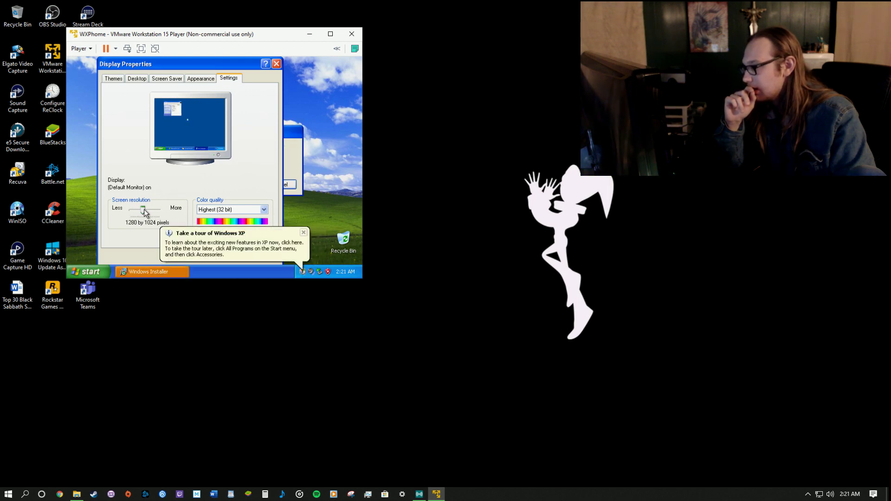
click(303, 232)
click(261, 257)
click(246, 115)
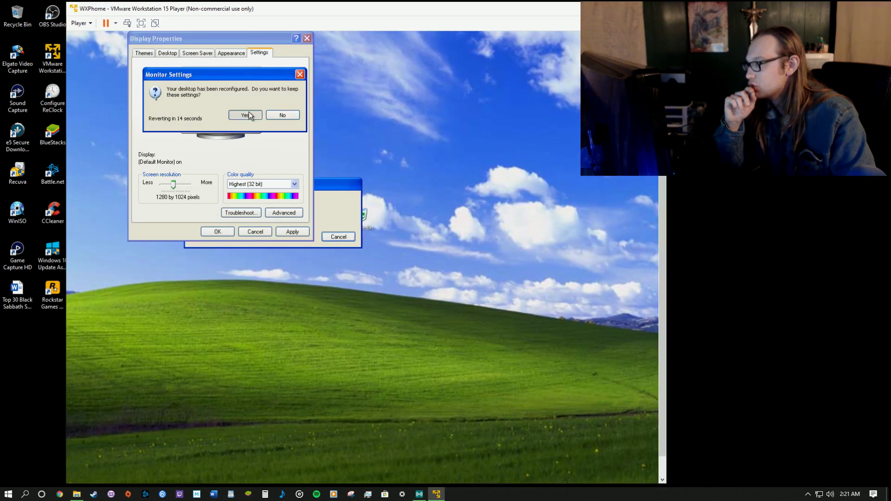
- Set the Windows XP guest's screen resolution to 1152 by 864 pixels, keep the new setting and close Display Properties
drag(170, 186, 163, 186)
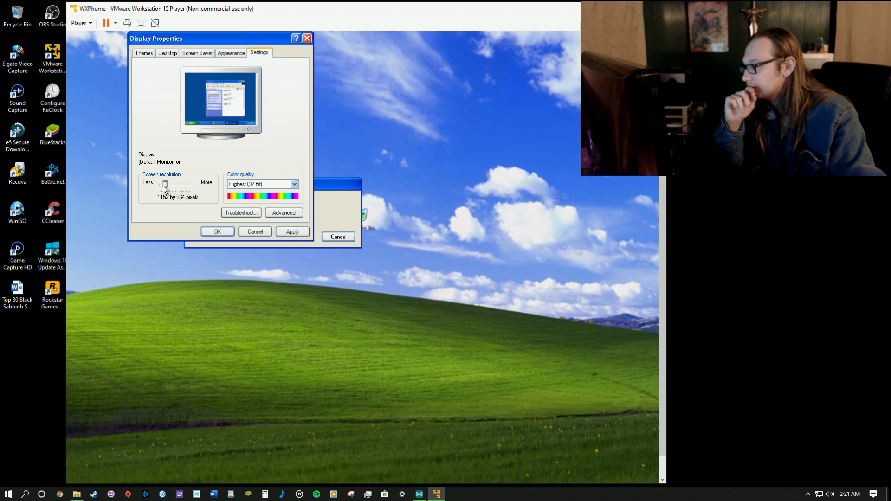
click(293, 232)
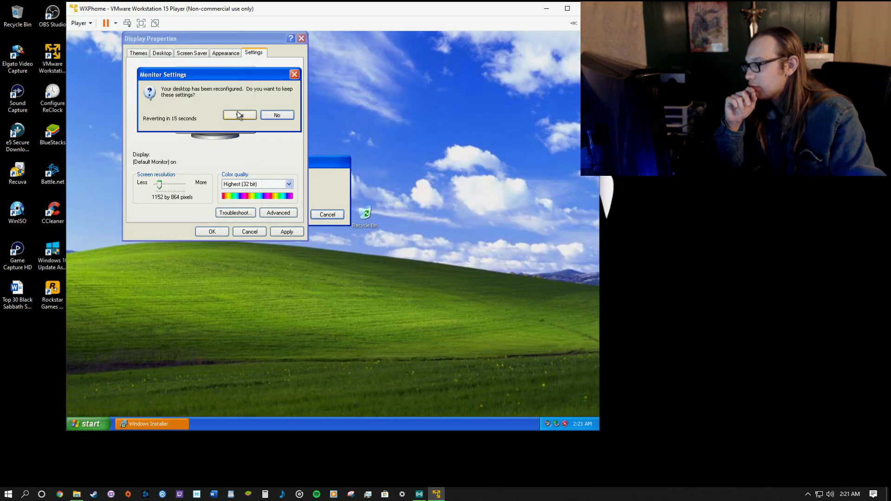
click(238, 115)
click(221, 233)
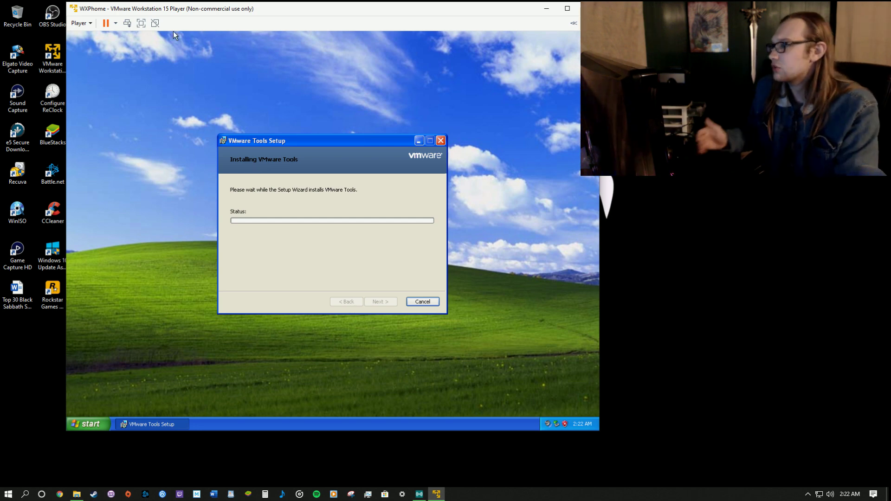
- Check the virtual machine's management options for the VMware Tools installation entry while the setup runs
click(79, 23)
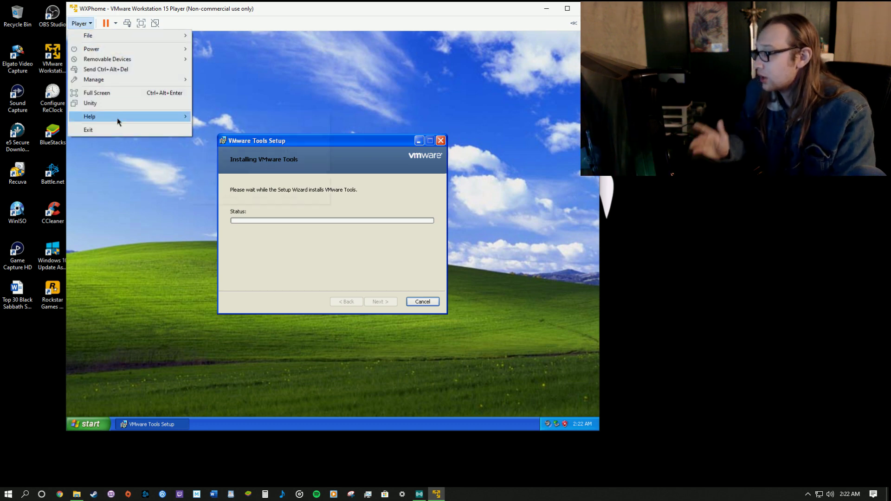
mouse_move(116, 118)
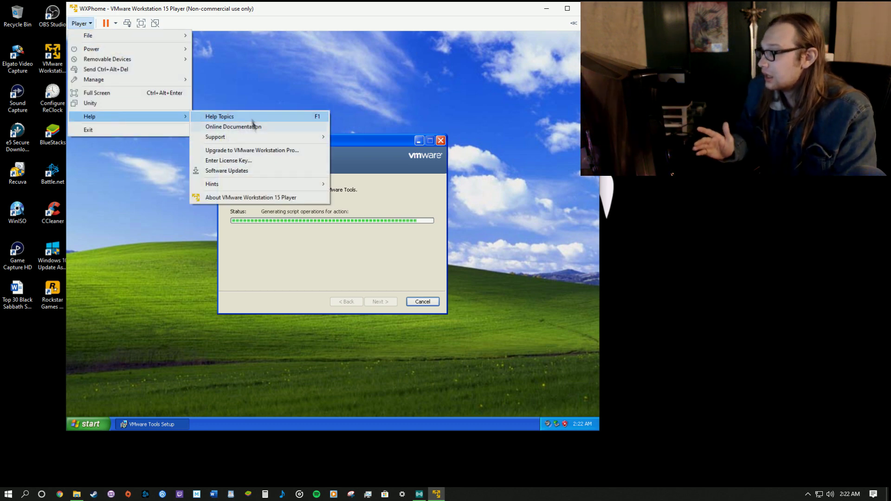
mouse_move(120, 79)
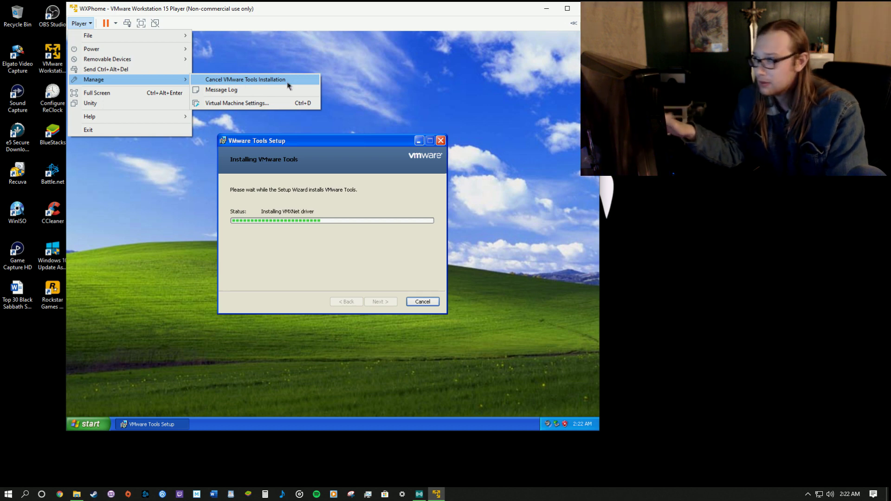
click(305, 54)
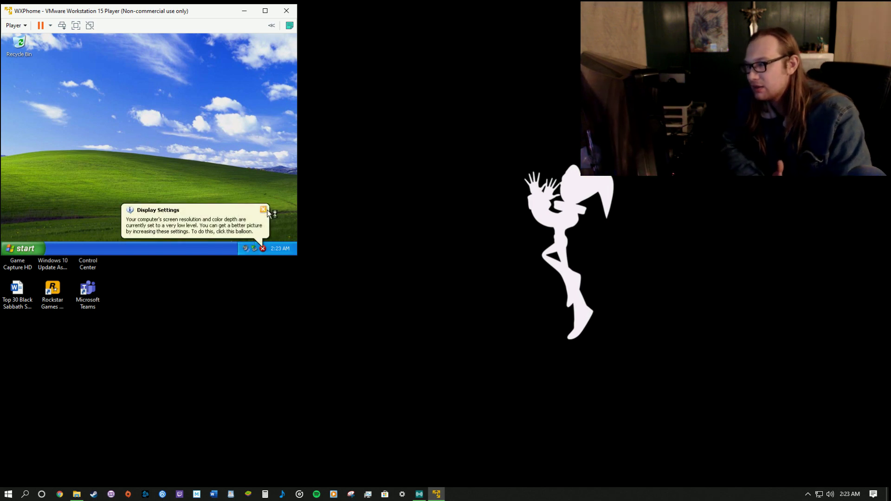
- Set the Windows XP guest's primary display to 1280 by 1024 pixels in Display Properties and keep the reconfigured desktop
right_click(155, 87)
click(169, 144)
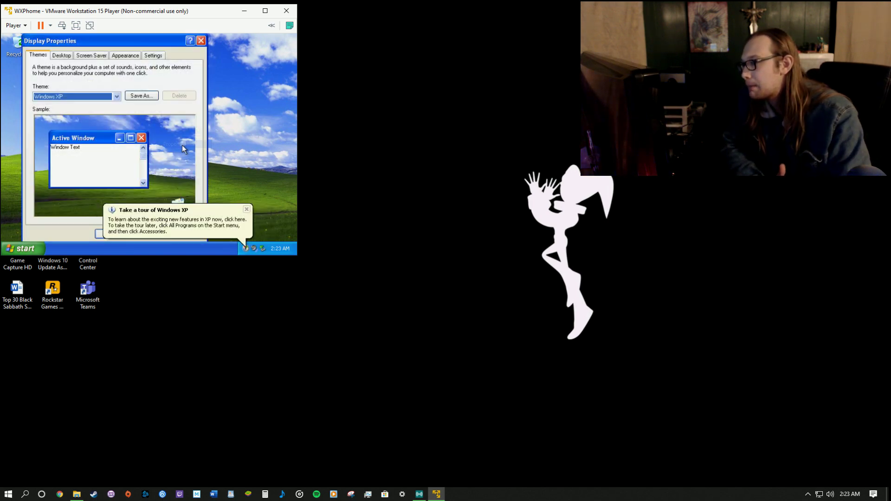
click(154, 56)
drag(60, 170, 68, 172)
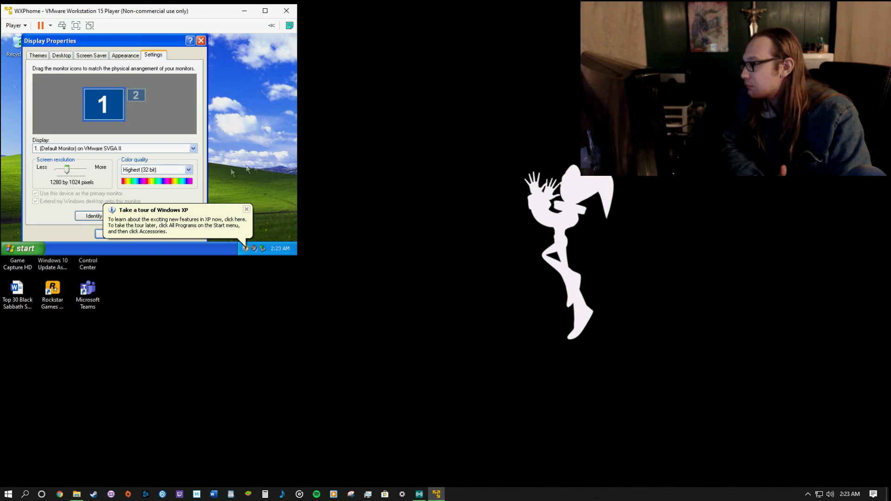
click(187, 234)
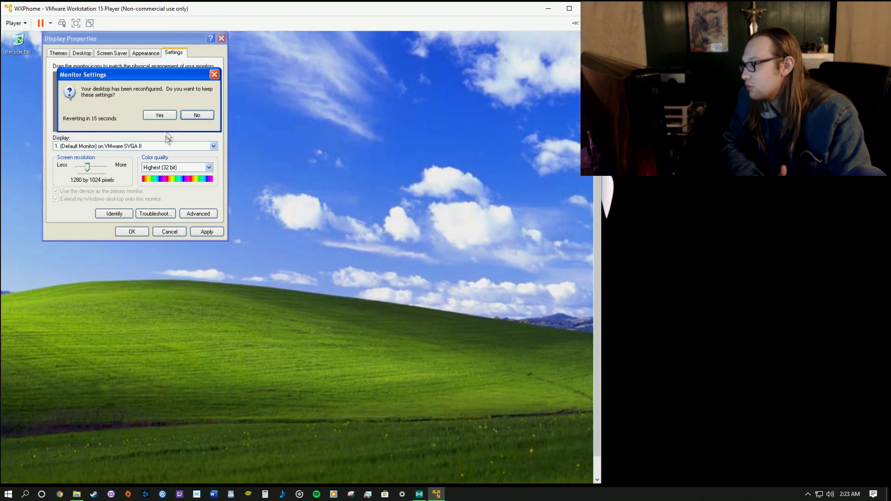
click(159, 115)
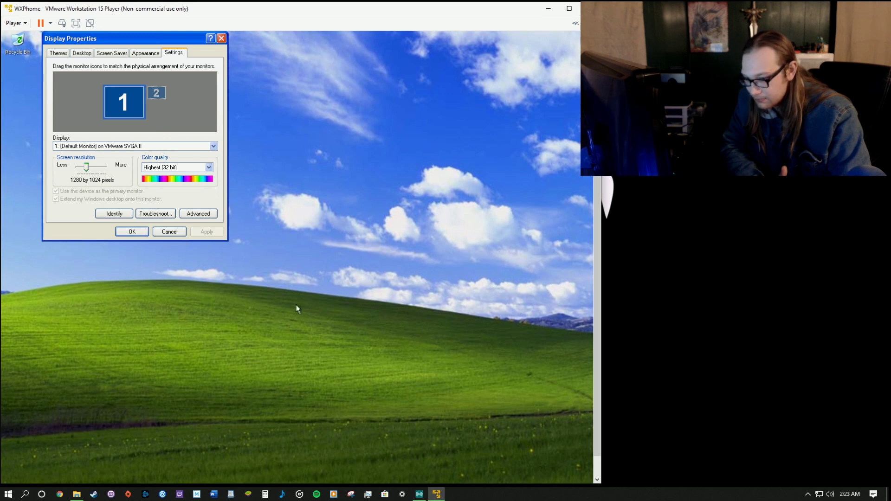
- Set the default monitor's refresh rate to 85 Hertz in the advanced display settings and keep the change
click(190, 216)
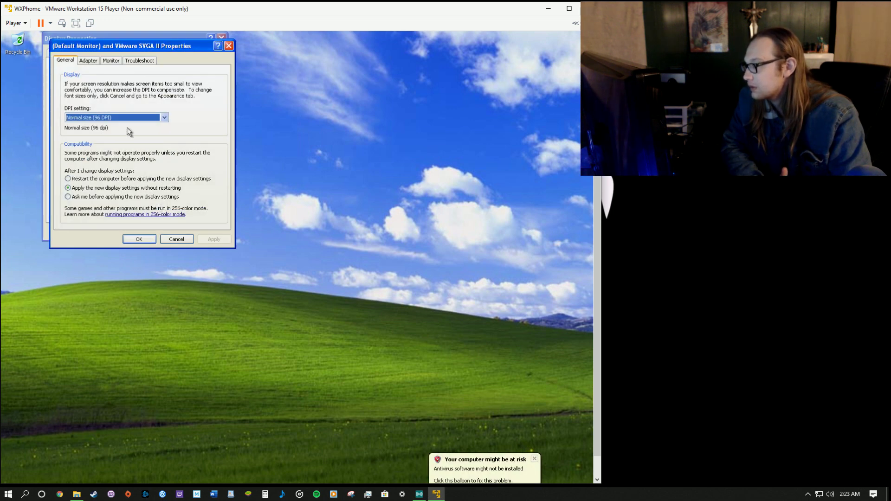
click(88, 61)
click(111, 60)
click(149, 134)
click(133, 150)
click(214, 239)
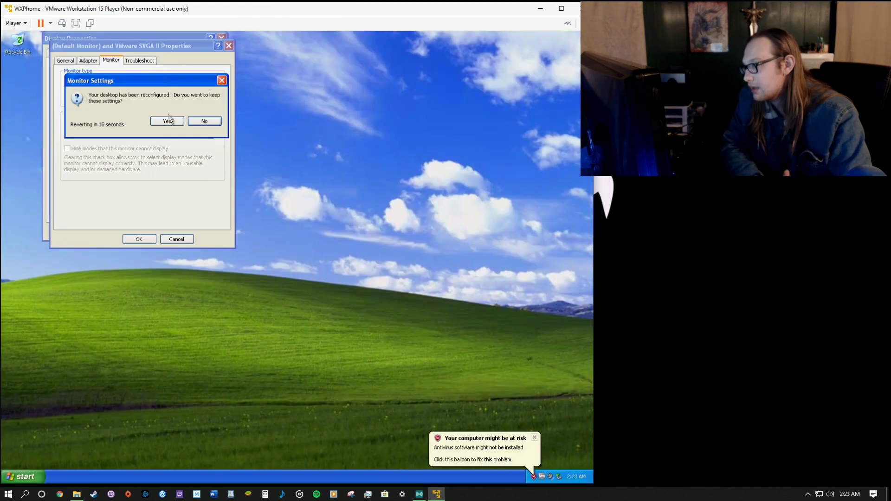
click(168, 121)
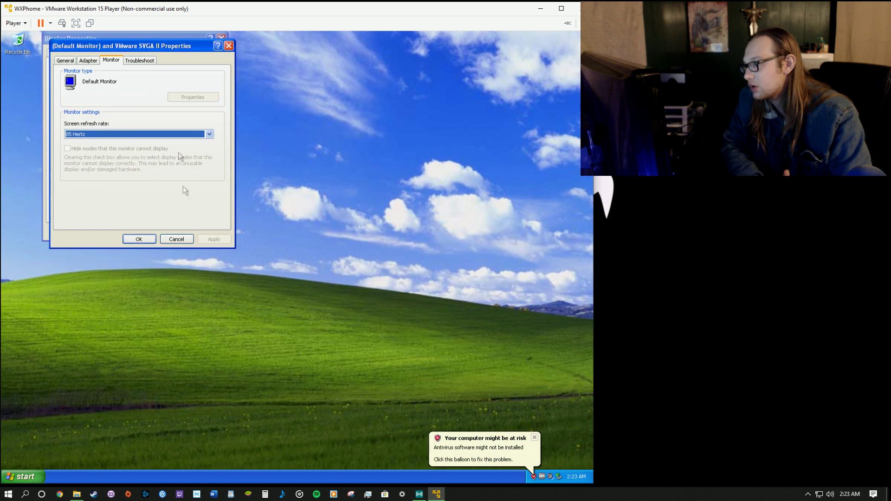
click(155, 240)
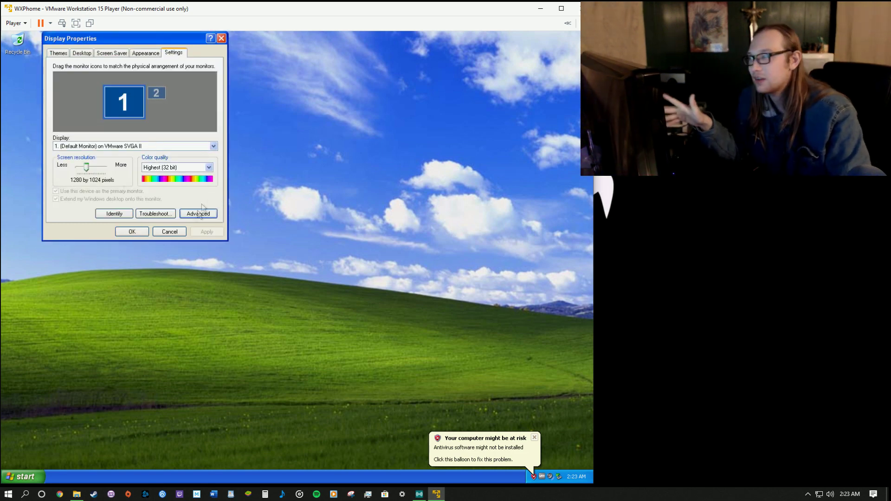
- Review the guest's screen saver and desktop background settings, leaving Display Properties without changes
click(128, 56)
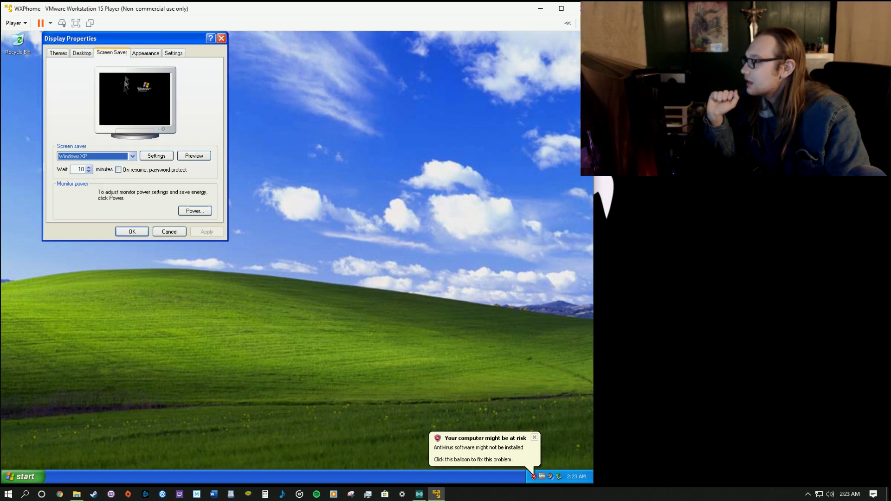
click(75, 55)
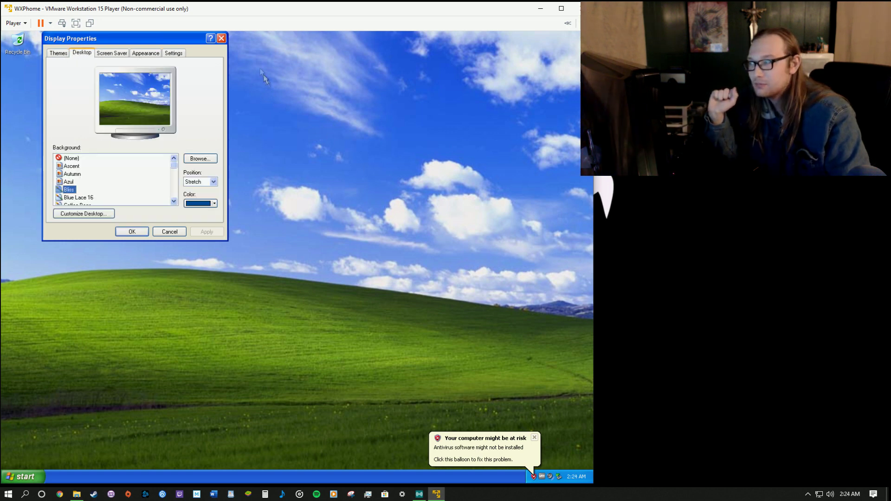
click(221, 39)
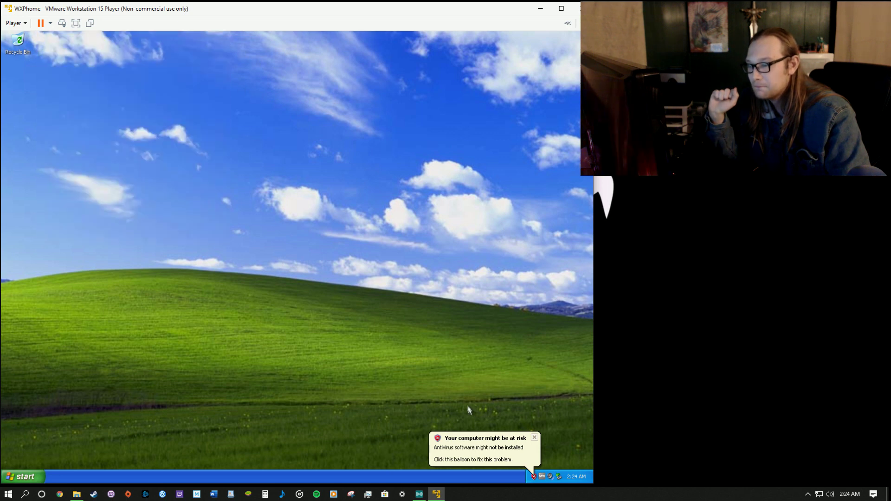
- Shift the virtual machine window slightly inward from the edge of the host desktop
right_click(286, 166)
click(292, 177)
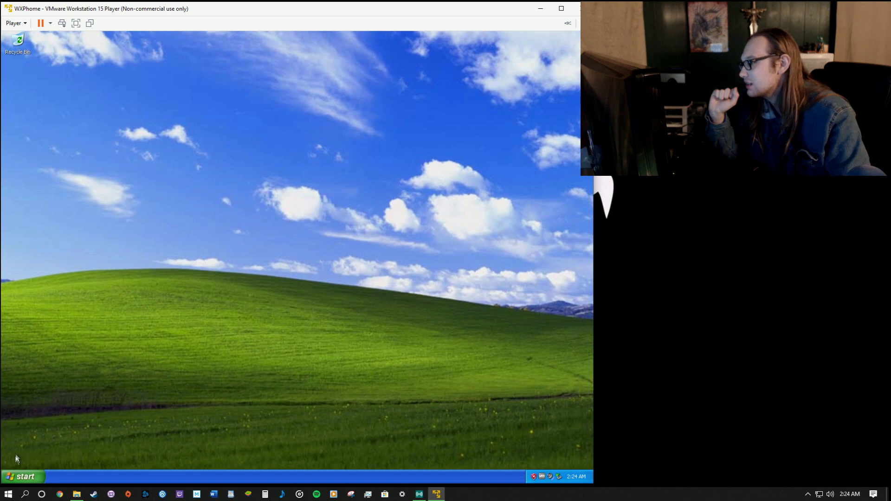
drag(200, 8, 199, 8)
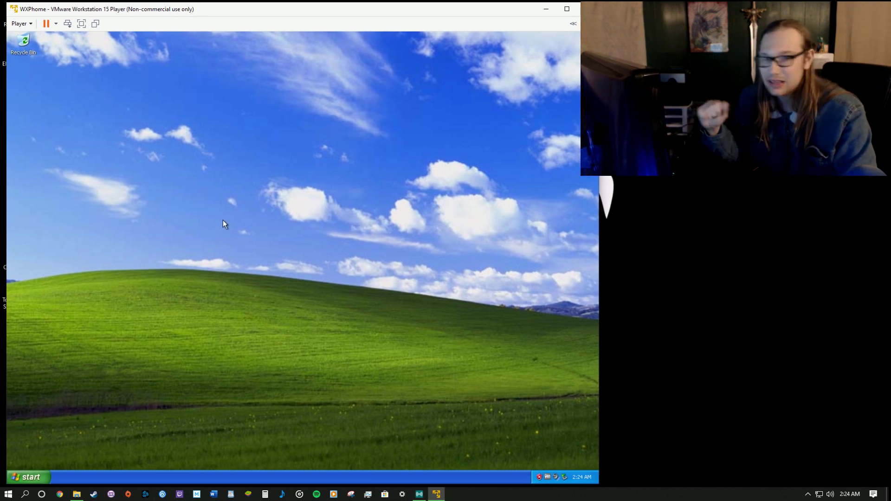
mouse_move(221, 15)
mouse_down()
mouse_move(237, 16)
mouse_move(223, 15)
mouse_up()
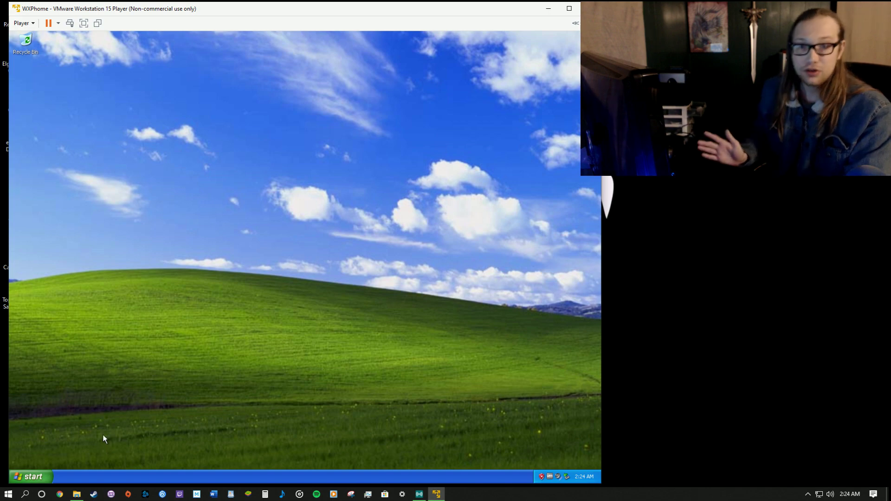
- Switch to File Explorer on the host, look through the Downloads and Documents folders, and close the Explorer window
mouse_move(83, 492)
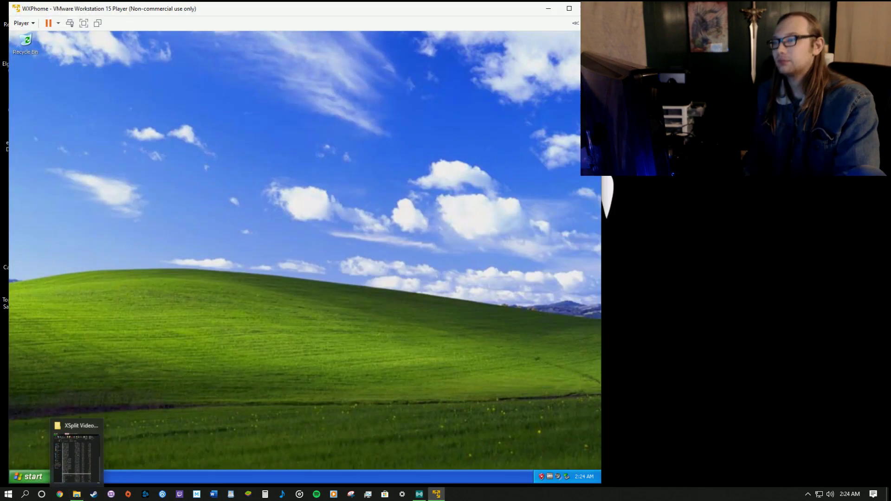
click(82, 491)
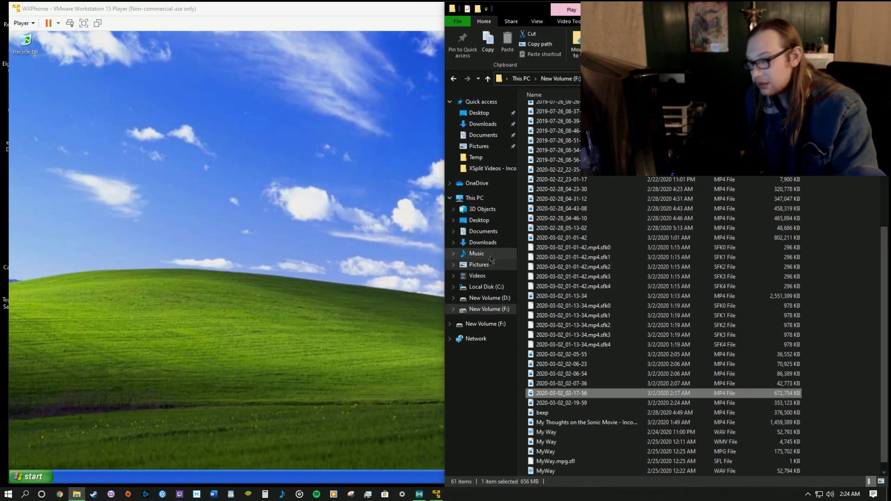
click(485, 242)
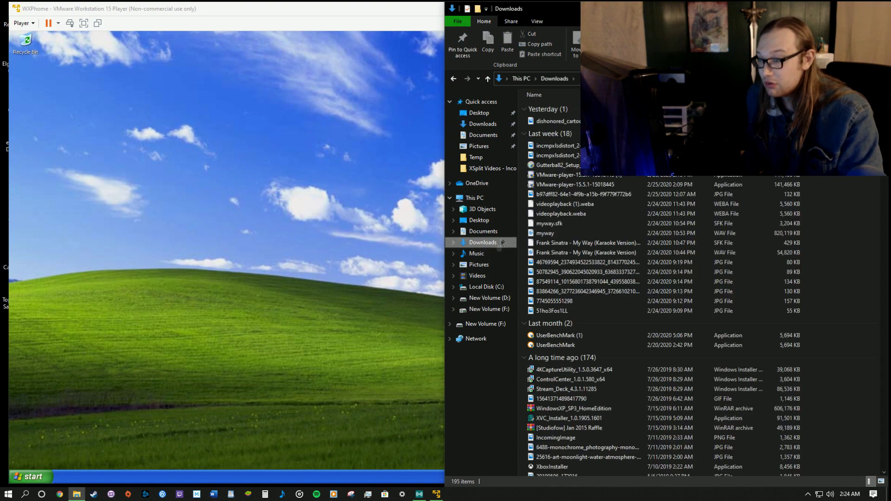
scroll(567, 289, down, 20)
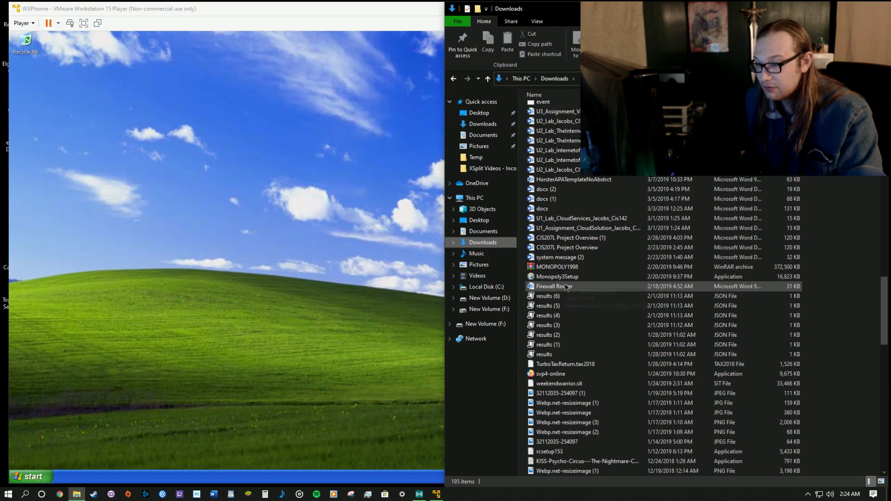
scroll(567, 289, up, 8)
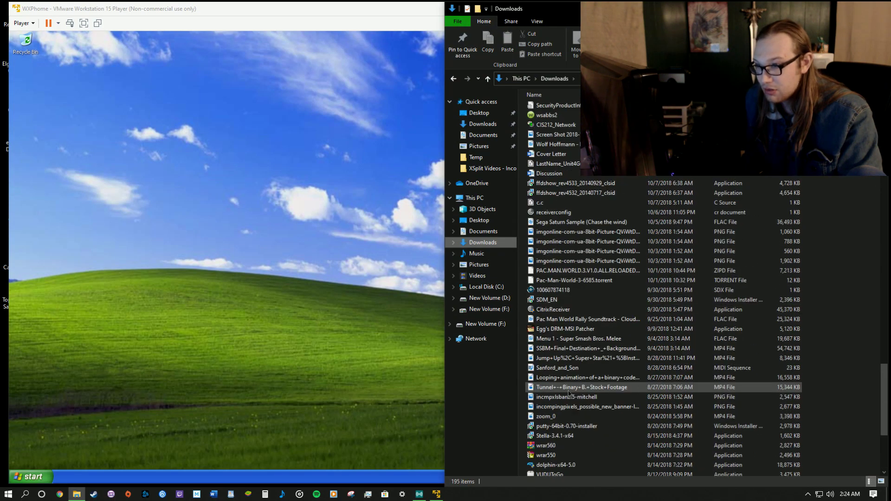
scroll(570, 394, up, 20)
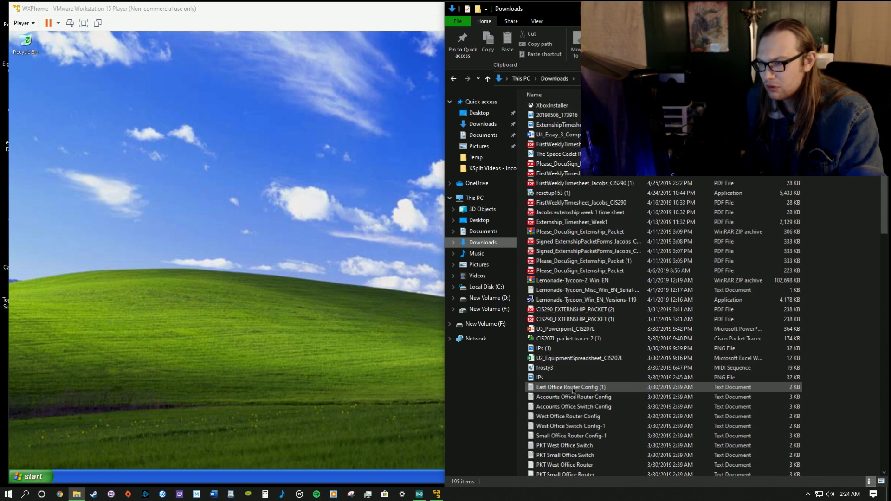
scroll(581, 383, up, 13)
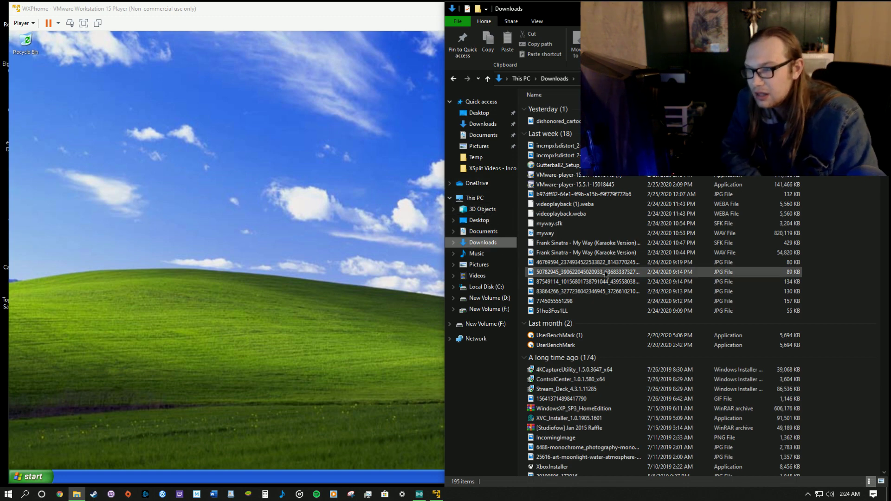
scroll(608, 274, down, 6)
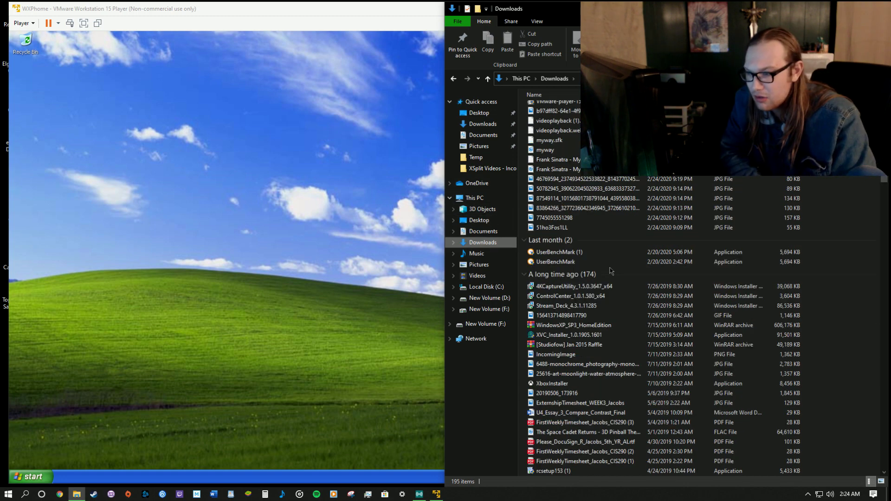
scroll(610, 271, down, 15)
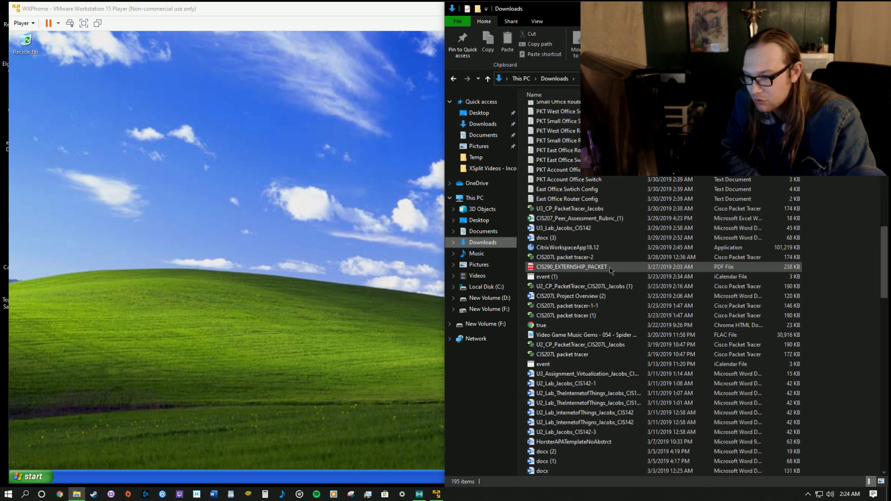
scroll(611, 270, down, 20)
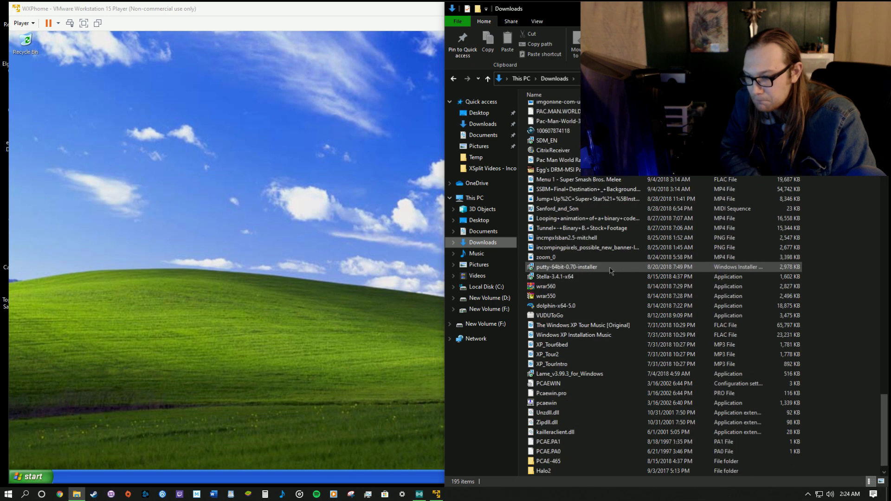
click(494, 233)
scroll(590, 231, down, 20)
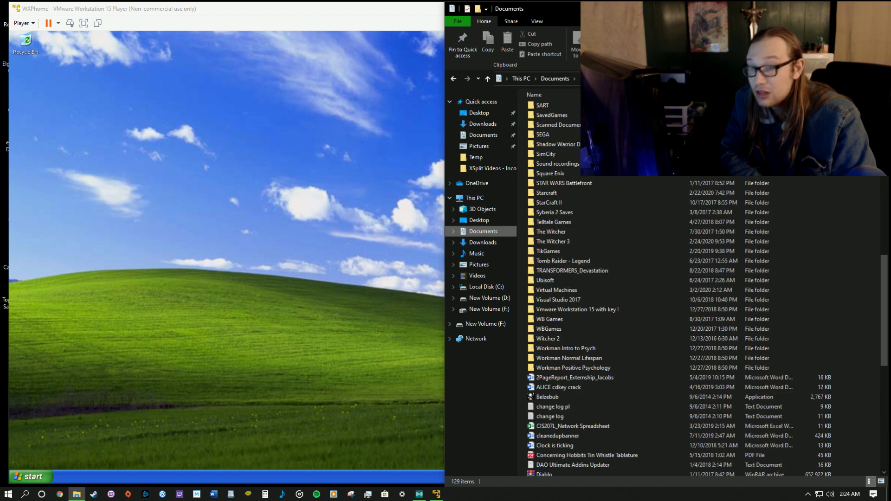
click(878, 9)
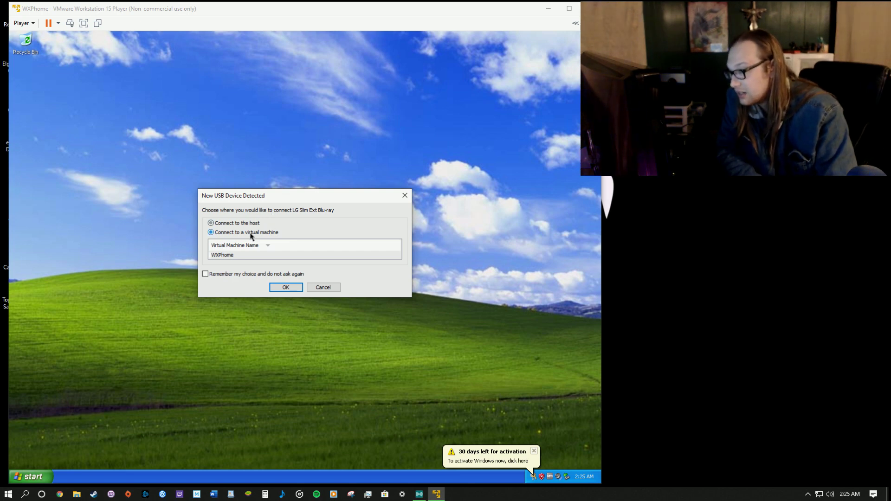
- Connect the LG Slim Ext Blu-ray drive to the WXPhome virtual machine, and connect its CD/DVD (IDE) device as well
click(285, 287)
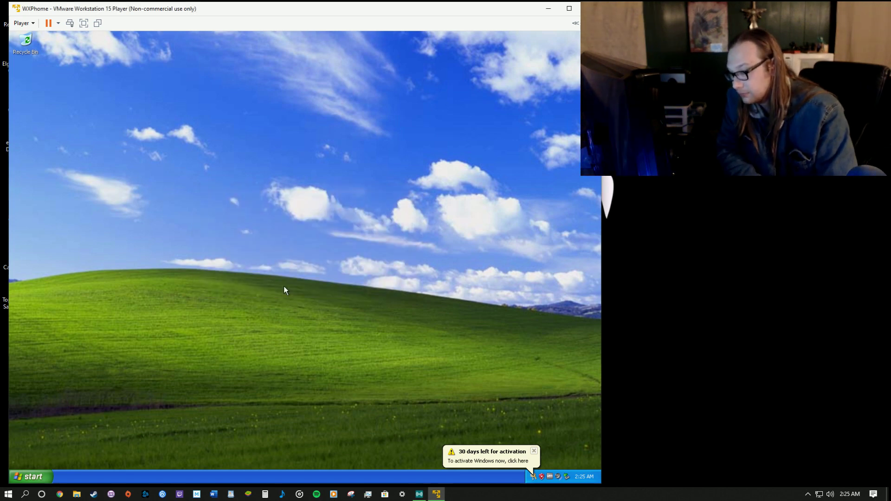
click(22, 23)
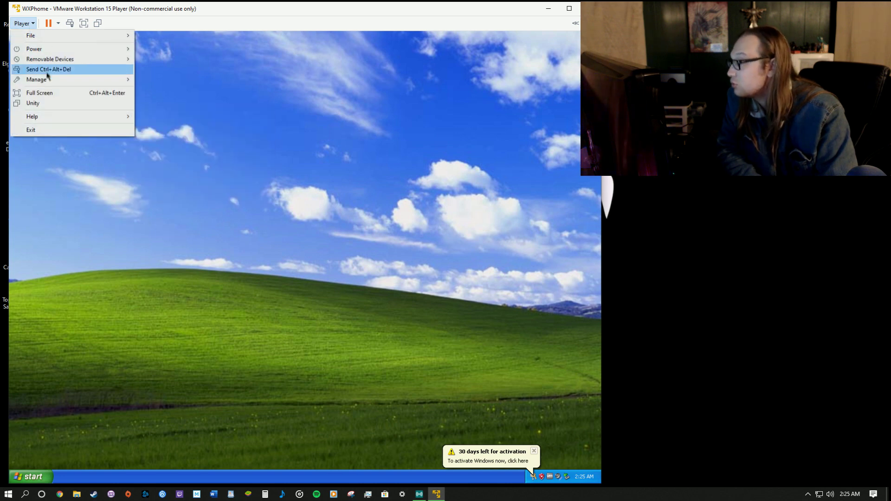
mouse_move(69, 61)
mouse_move(177, 61)
click(300, 60)
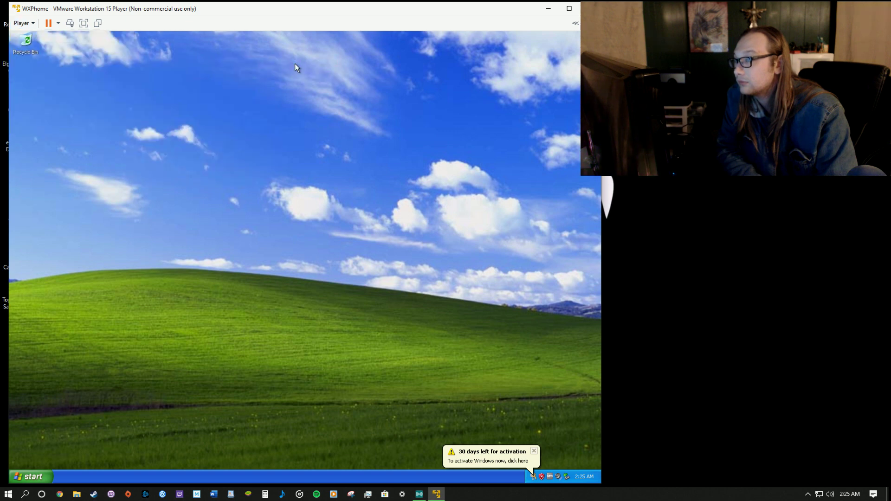
- Check the virtual machine's removable devices and exit the Welcome to Microsoft Windows XP window
click(23, 24)
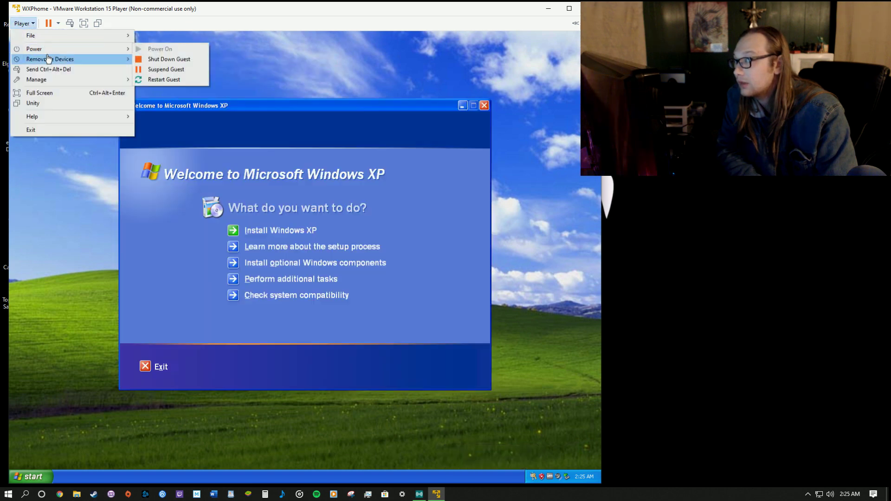
mouse_move(48, 59)
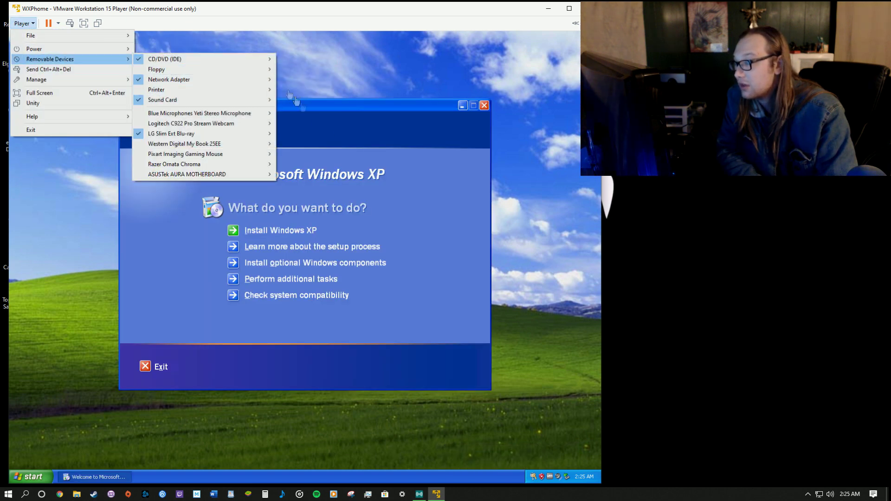
click(380, 160)
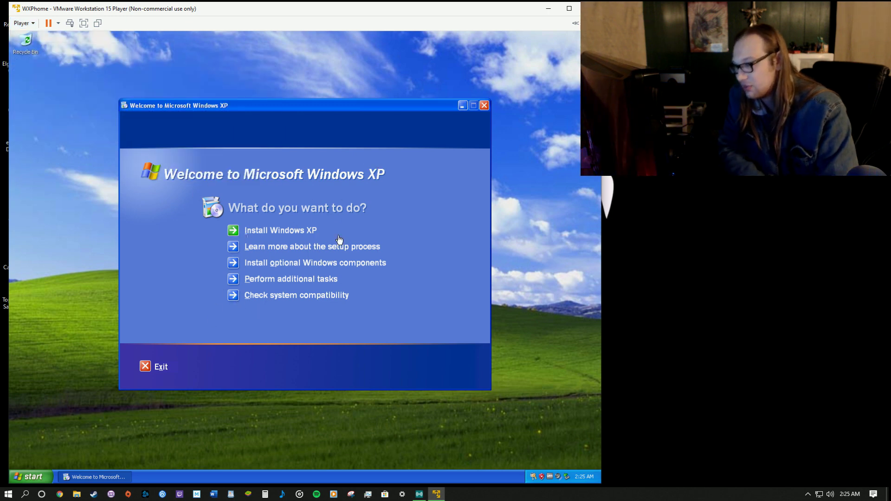
click(145, 369)
- Review the CD/DVD (IDE) device settings and the ISO images in the Downloads folder, cancelling without changes
click(34, 23)
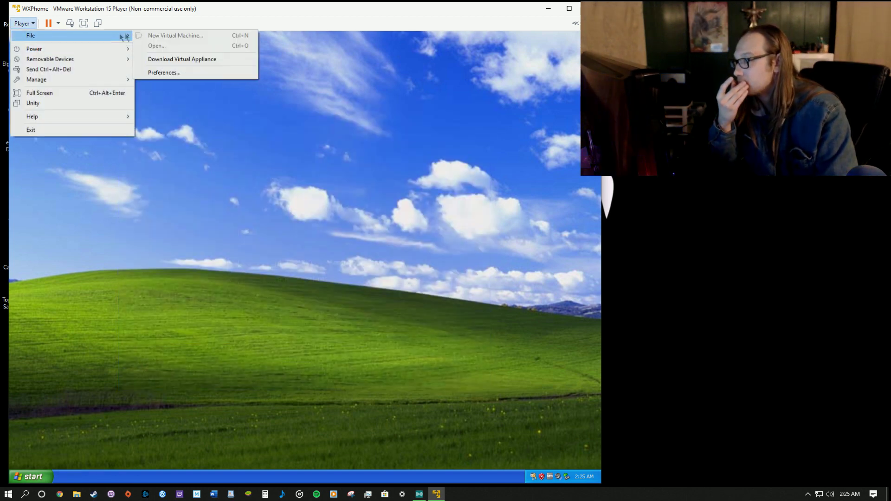
mouse_move(116, 59)
mouse_move(190, 62)
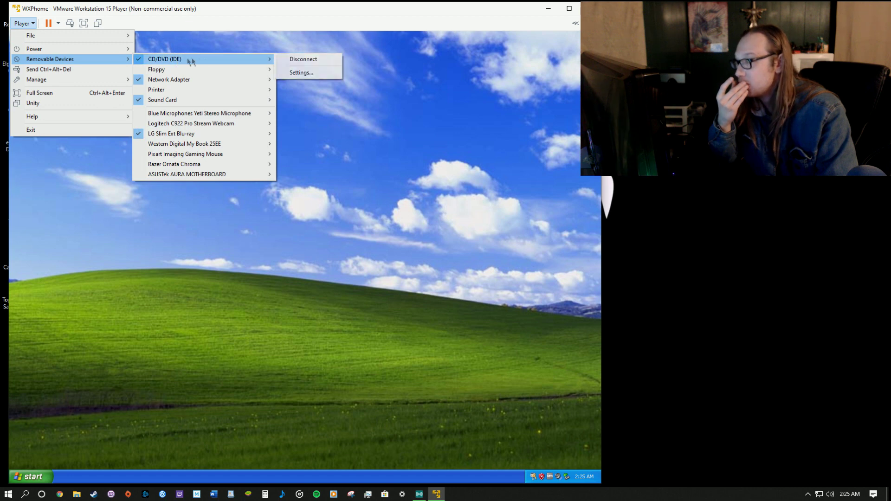
click(289, 72)
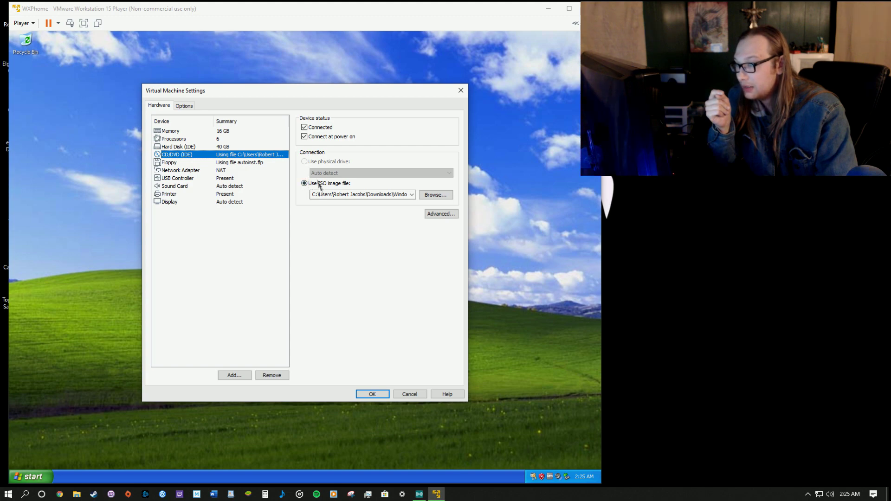
click(433, 195)
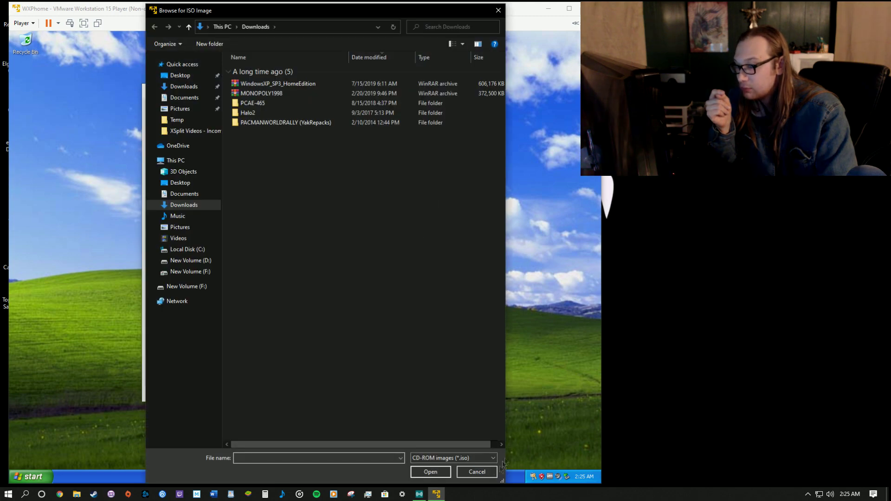
click(490, 474)
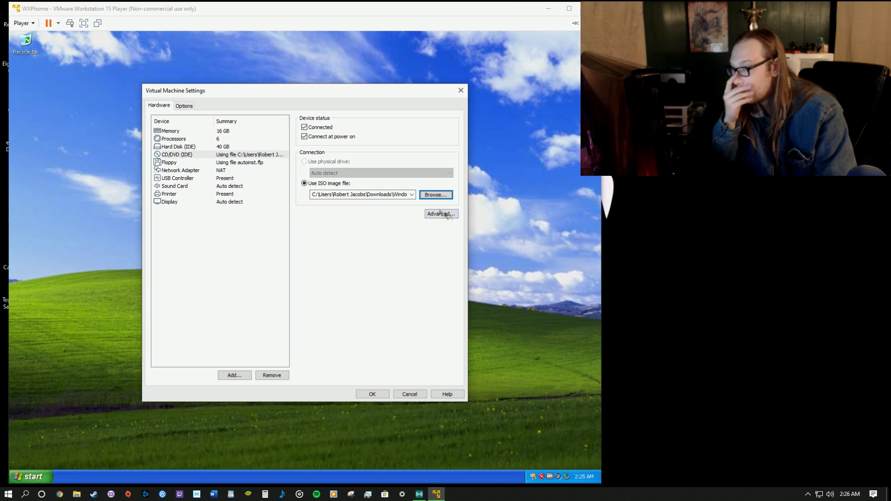
click(251, 155)
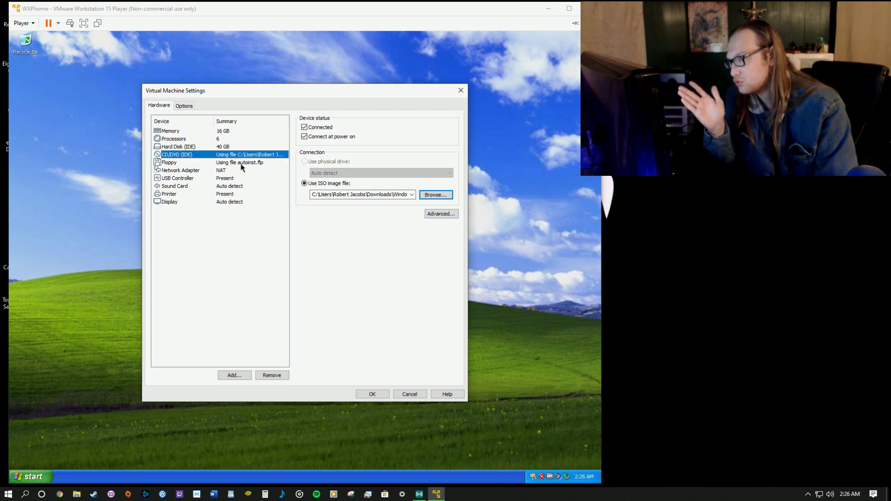
click(410, 395)
- Turn off the Windows XP guest from within its own desktop
click(30, 477)
click(182, 468)
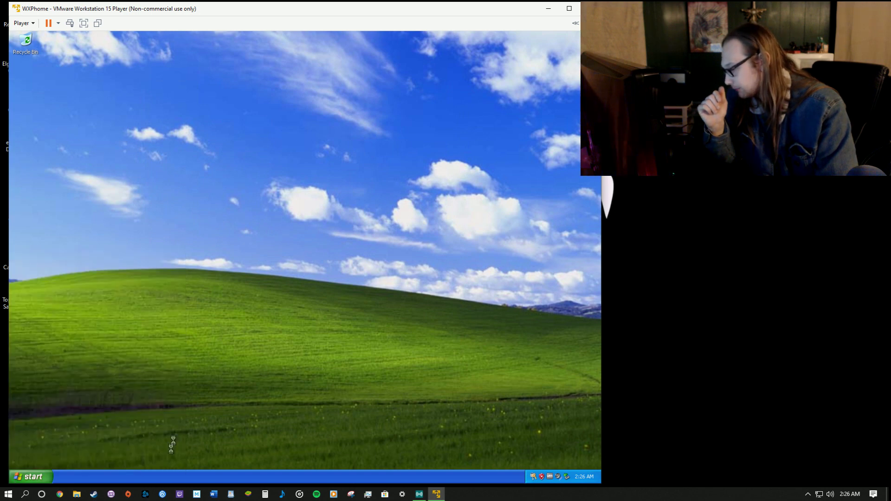
click(308, 199)
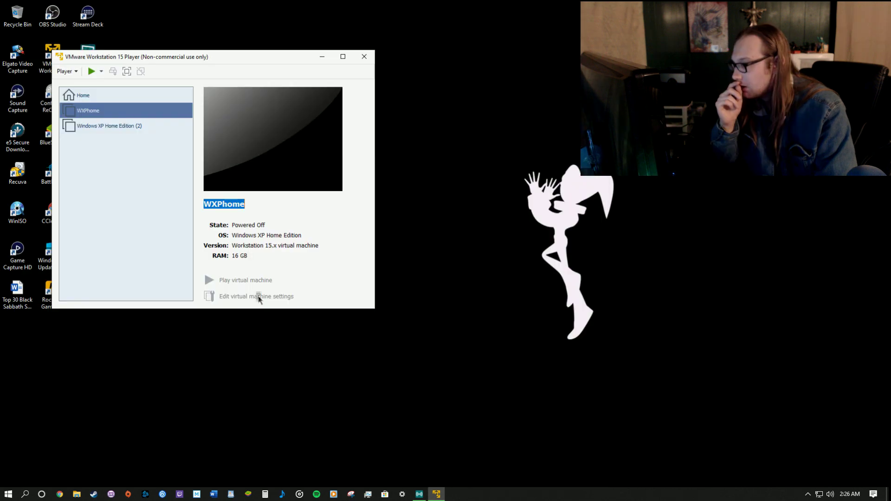
- Set the WXPhome virtual machine's CD/DVD (IDE) device to use physical drive E: and start the machine
click(256, 295)
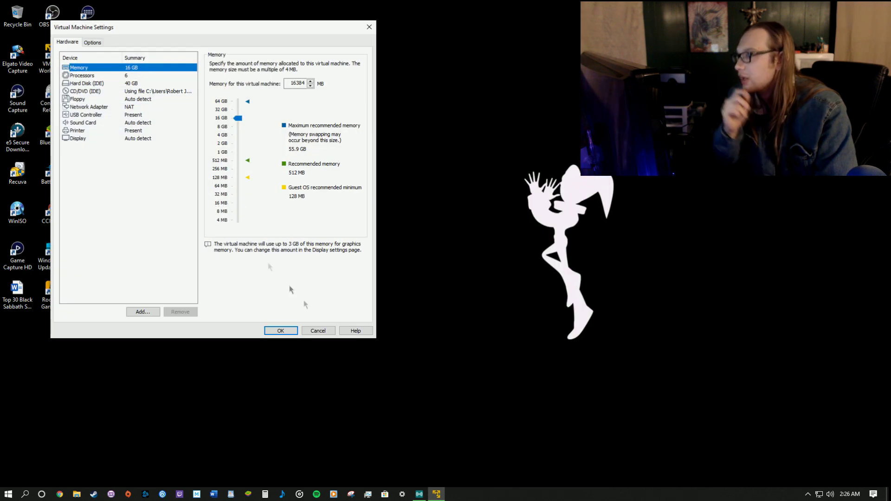
click(138, 92)
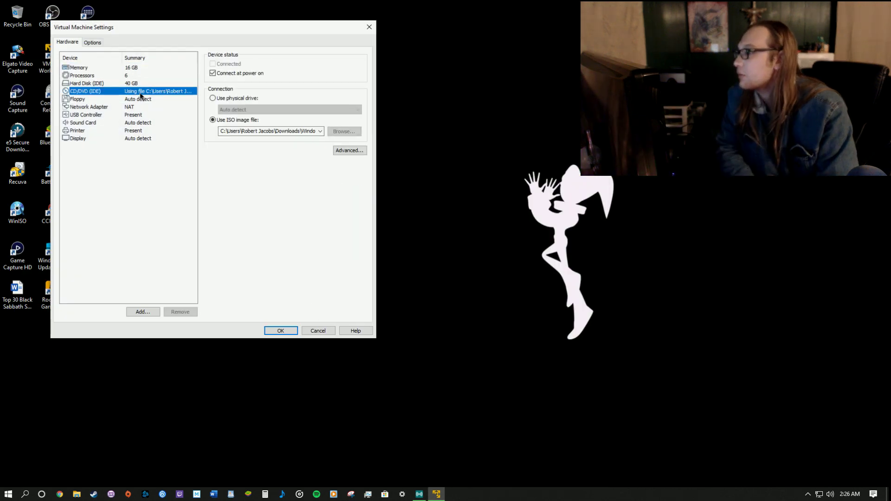
click(213, 98)
click(244, 110)
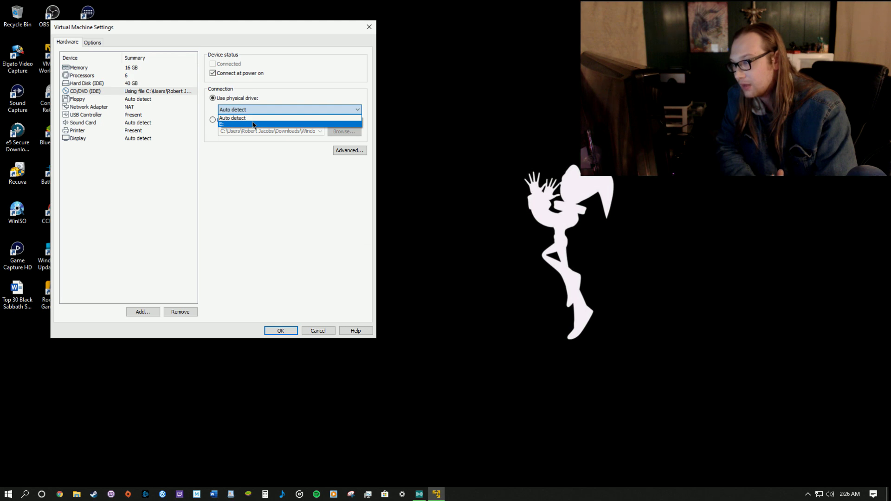
click(254, 125)
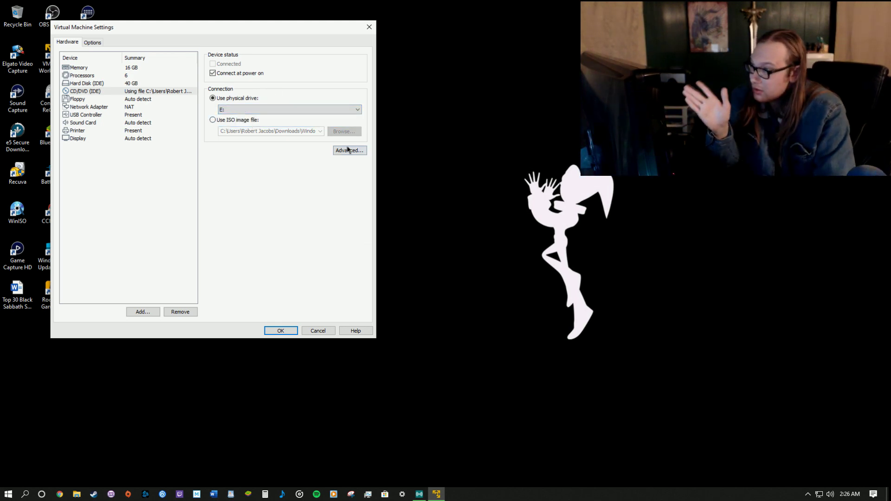
click(288, 330)
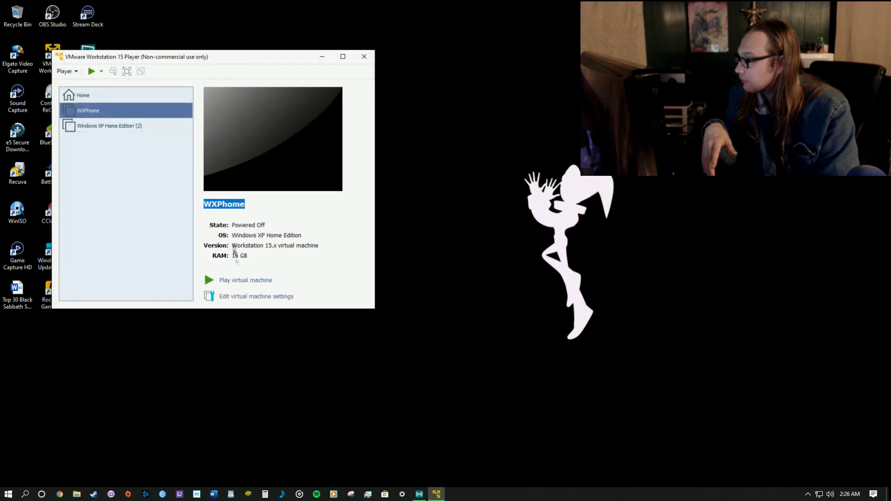
click(247, 281)
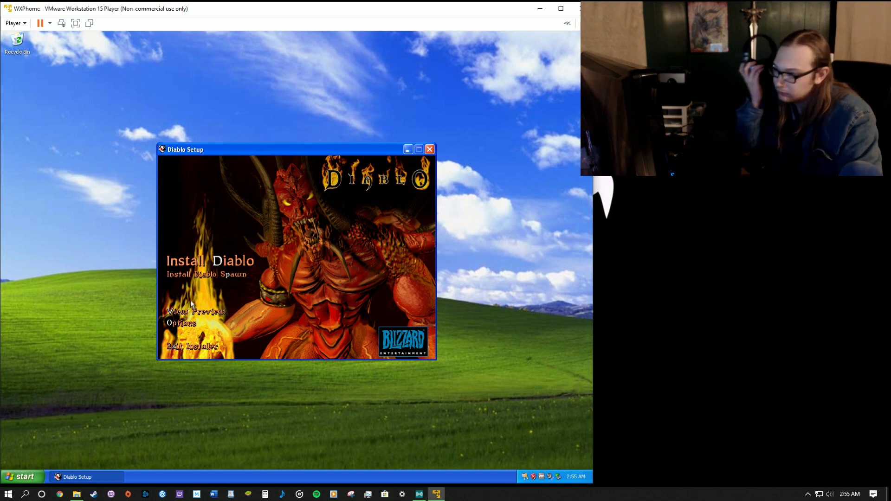
- Install the full version of Diablo from the Diablo Setup window in the guest
click(208, 262)
click(378, 215)
drag(378, 230, 378, 297)
click(275, 327)
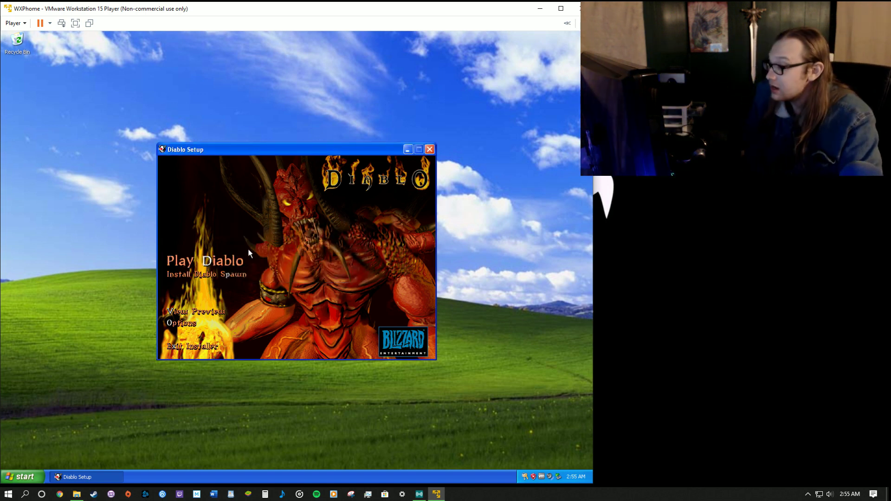
- Launch Diablo from its setup window, skip the intro video, and start a single-player game
click(236, 262)
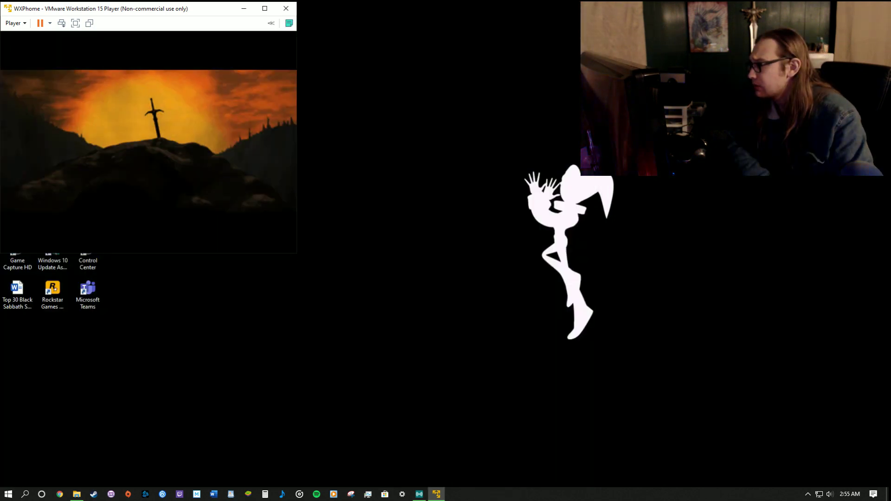
click(218, 211)
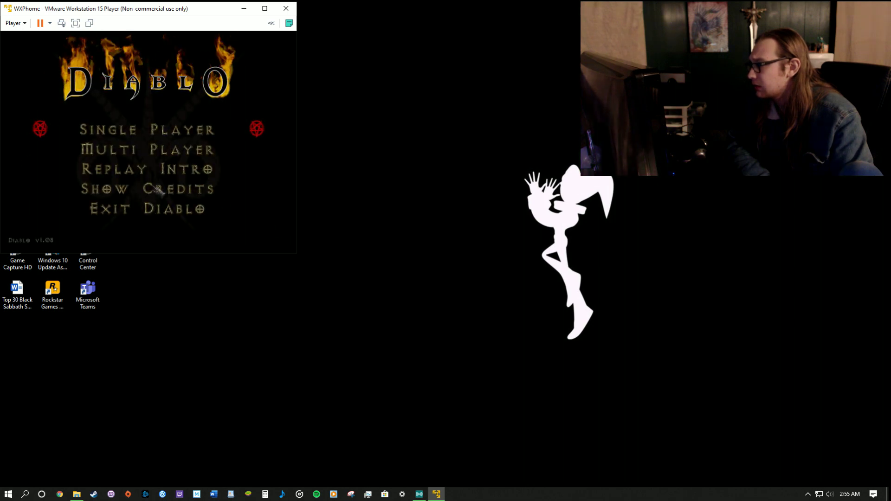
click(162, 132)
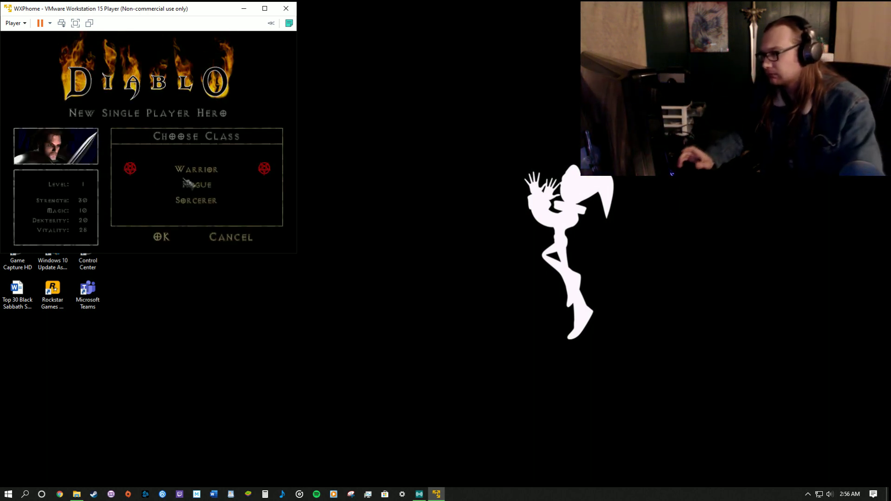
- Create a new single-player Warrior hero, entering the hero's name and correcting typing errors
click(161, 238)
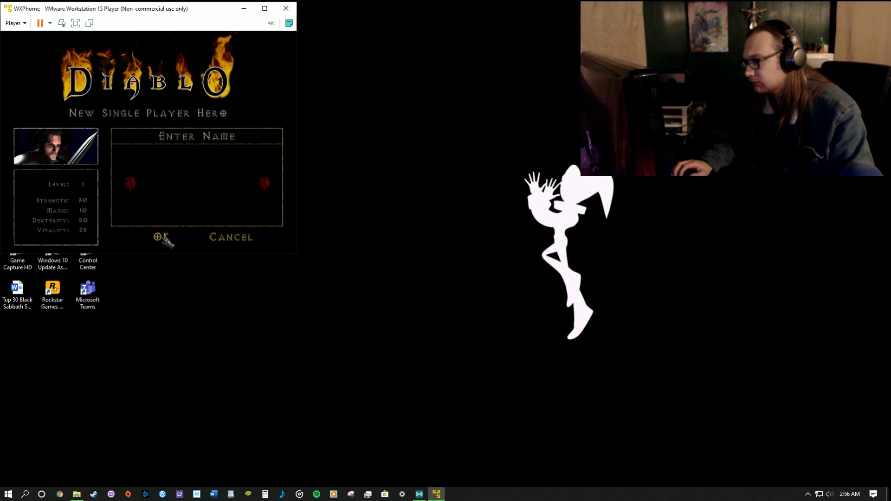
text(RAIBERAT TH)
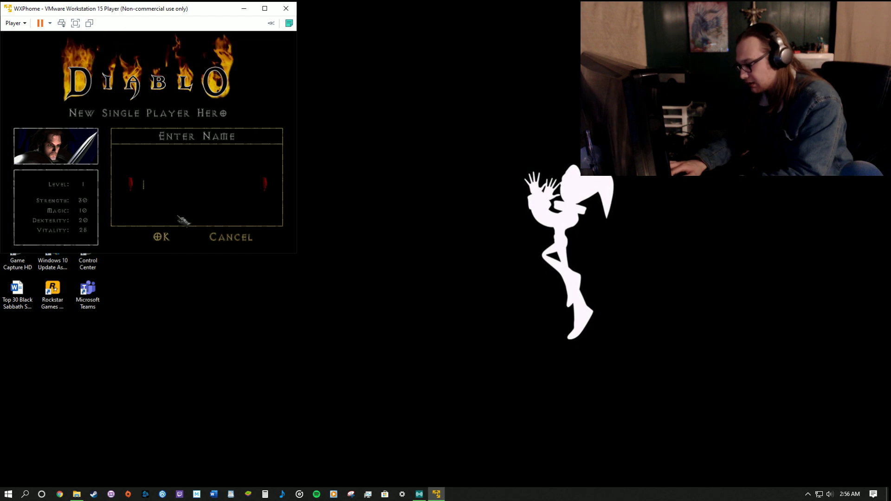
text(BEART )
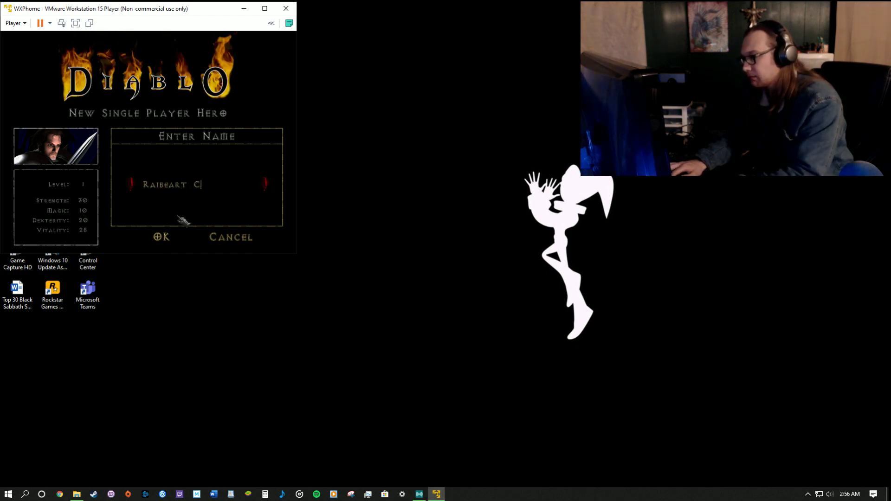
text(cE)
key(BackSpace)
key(BackSpace)
text(Celtic)
key(Return)
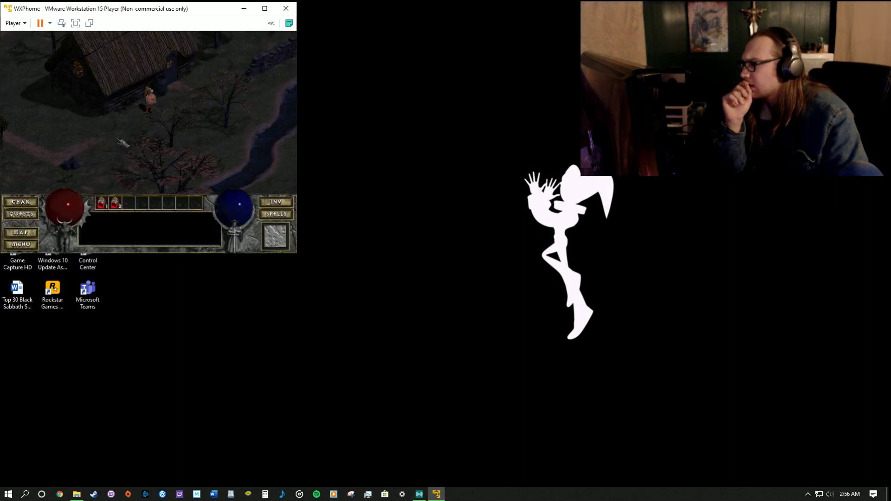
- Walk the hero through town to the tavern owner and listen to his account of the desecrated church
click(123, 143)
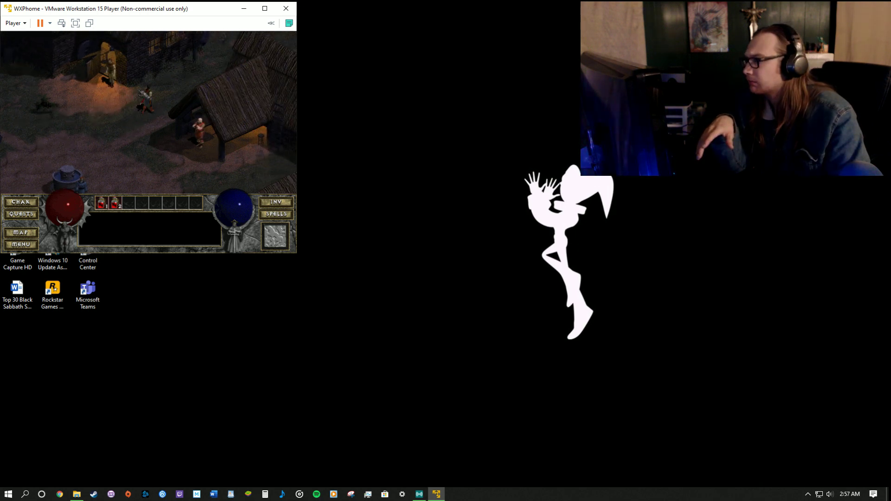
click(116, 99)
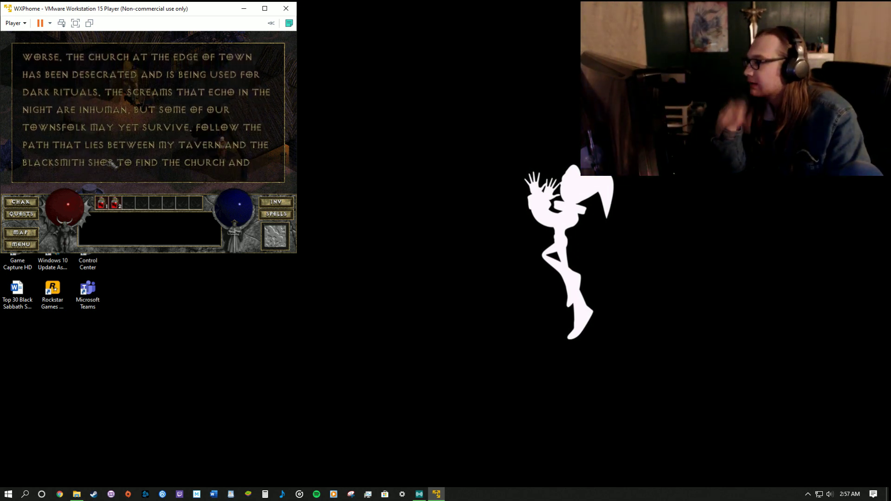
click(119, 177)
- Take the hero to the church, dismiss the wounded townsman's speech, and go down to the dungeon
click(145, 149)
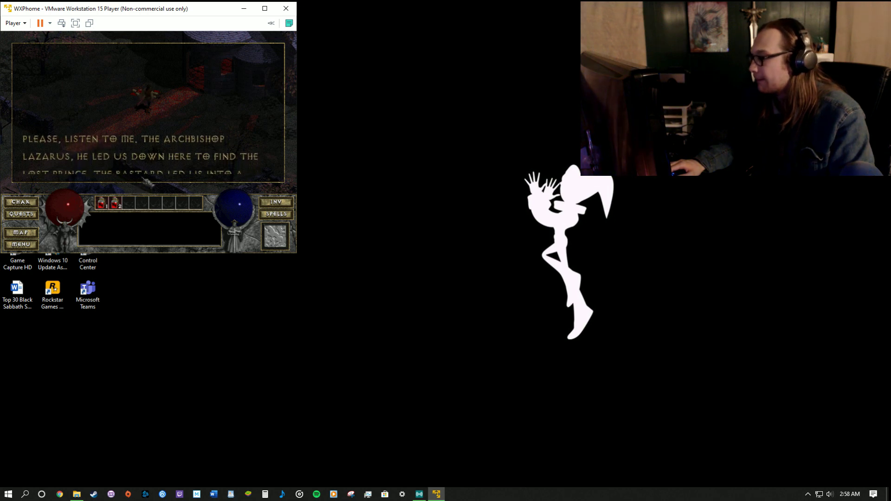
click(226, 163)
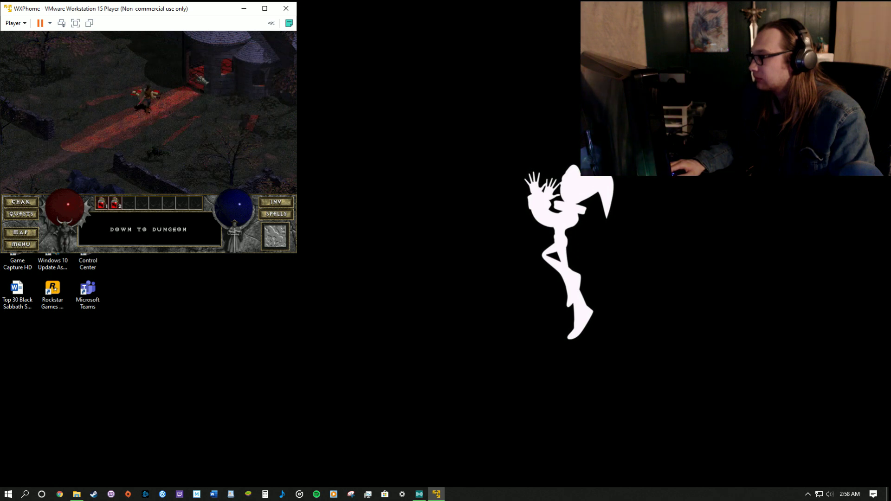
click(202, 83)
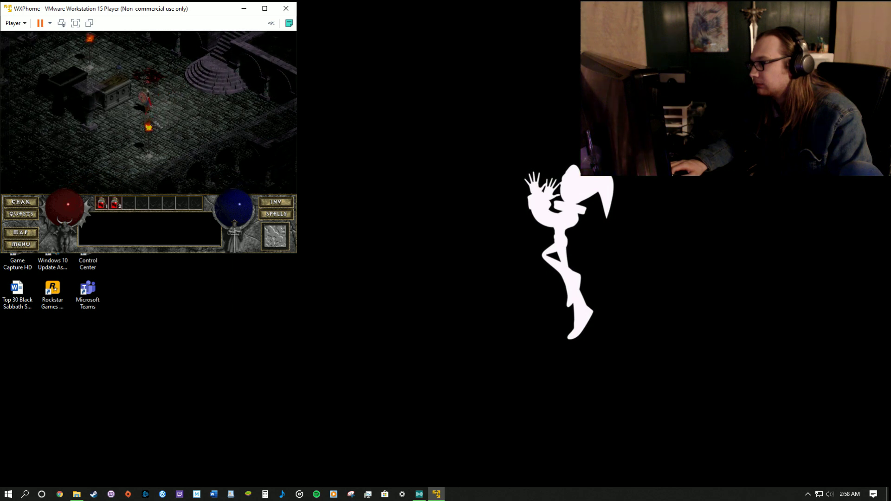
- Open the sarcophagi near the entrance stairs on dungeon level 1 and move the hero onward
click(127, 97)
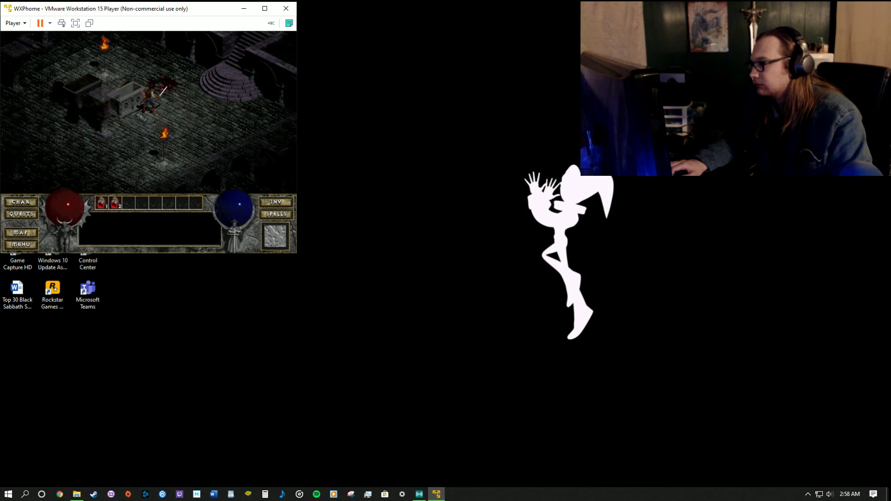
click(103, 111)
click(103, 110)
click(161, 143)
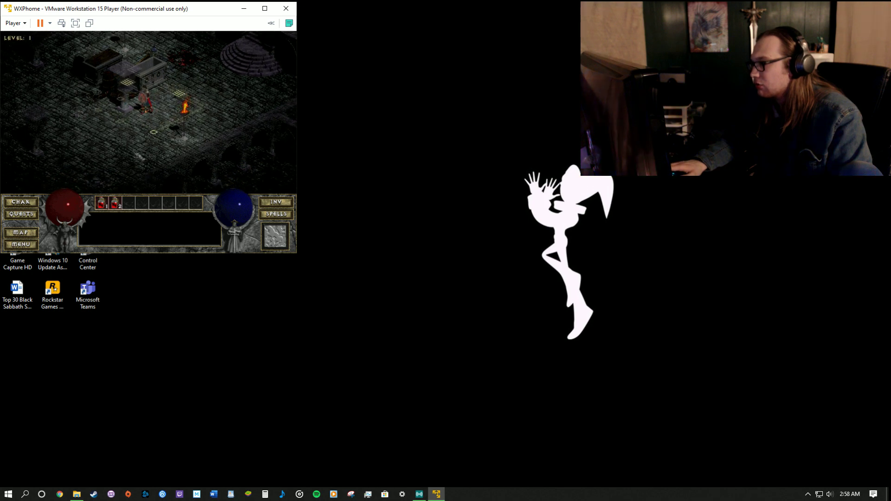
- Fight the skeletons and scavengers around the stone pillar on dungeon level 1
click(188, 156)
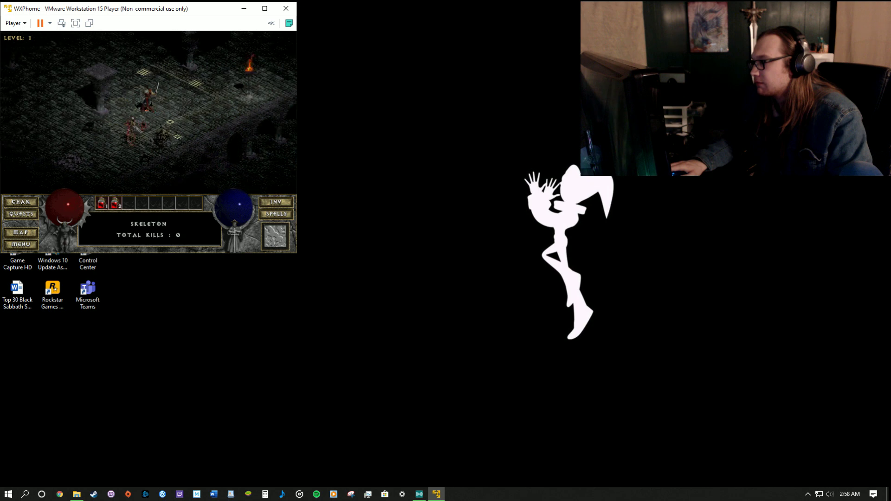
click(142, 104)
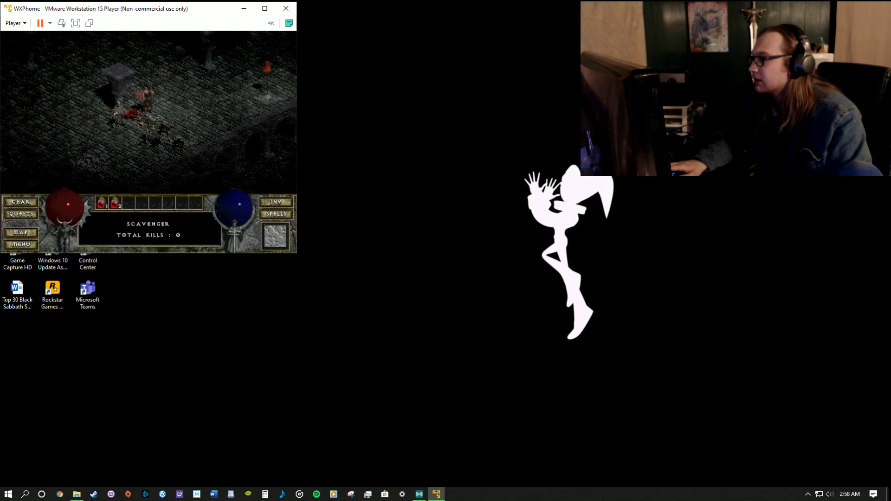
click(144, 79)
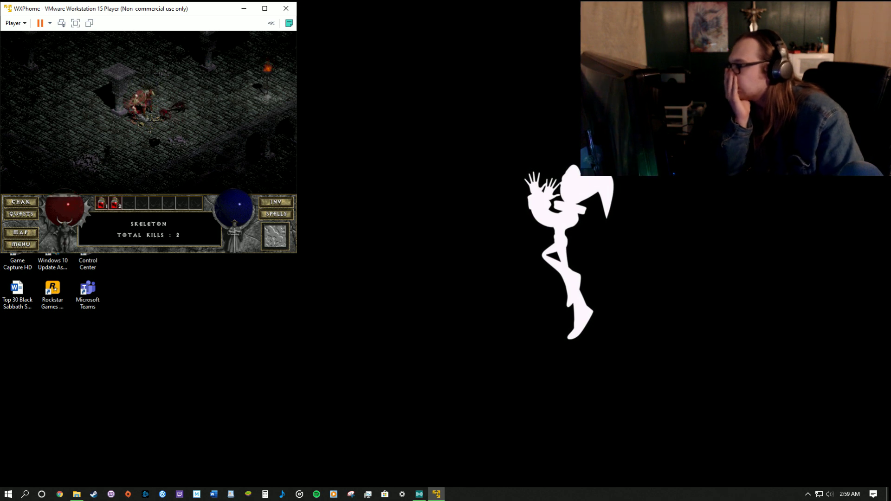
click(131, 85)
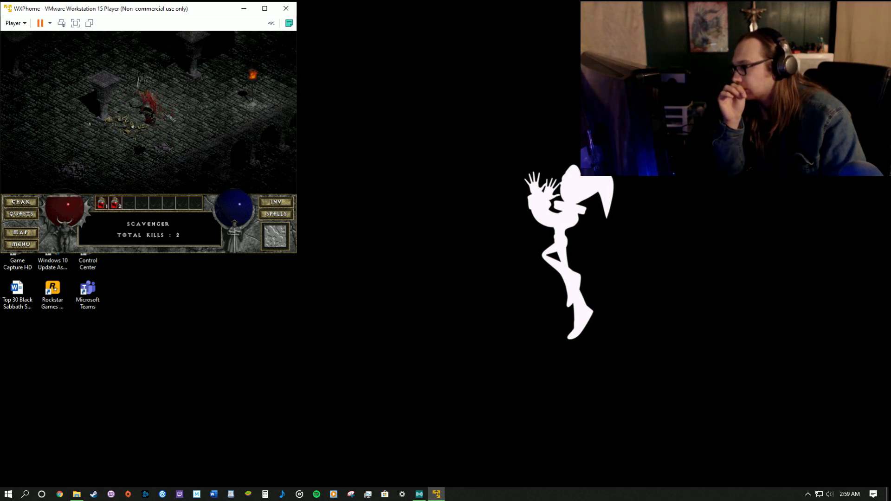
click(188, 125)
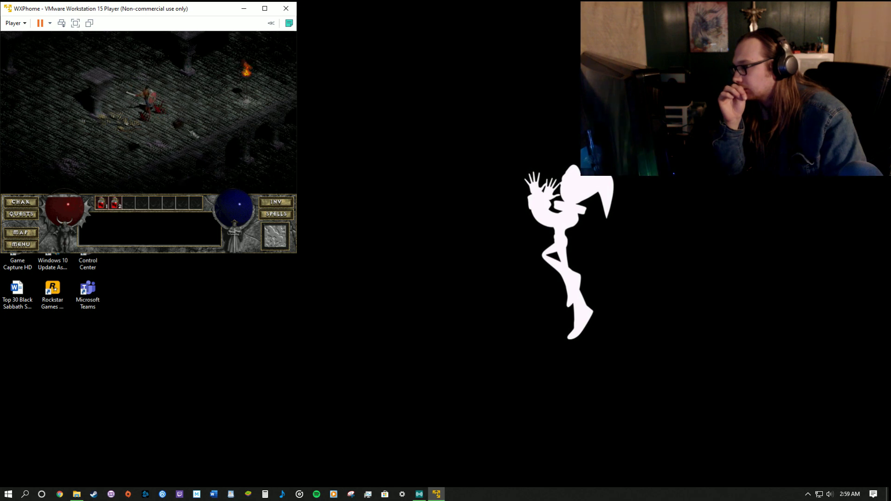
click(130, 142)
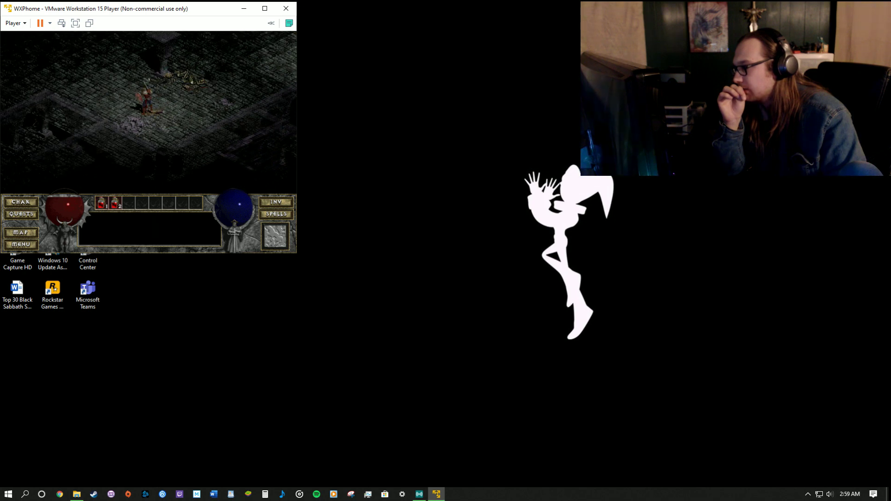
- Take on the Skeleton Captain and lead the hero onward through the walled rooms of dungeon level 1
click(110, 105)
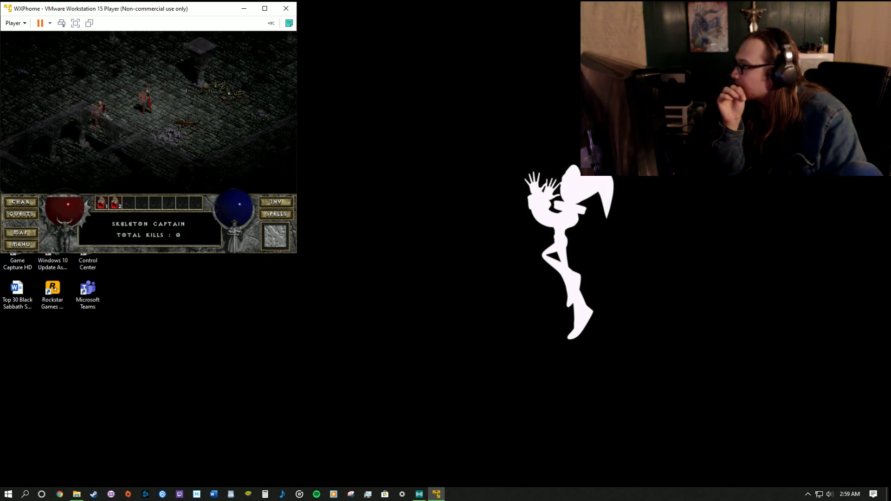
click(157, 84)
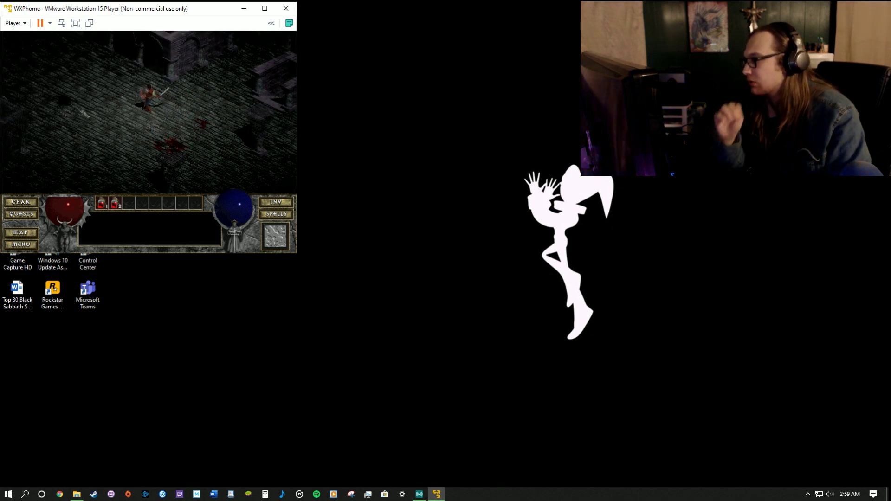
key(Tab)
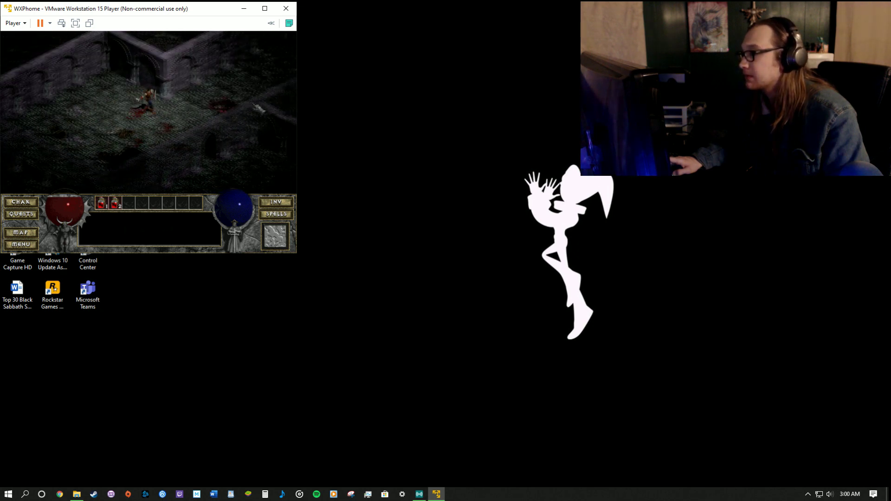
click(251, 103)
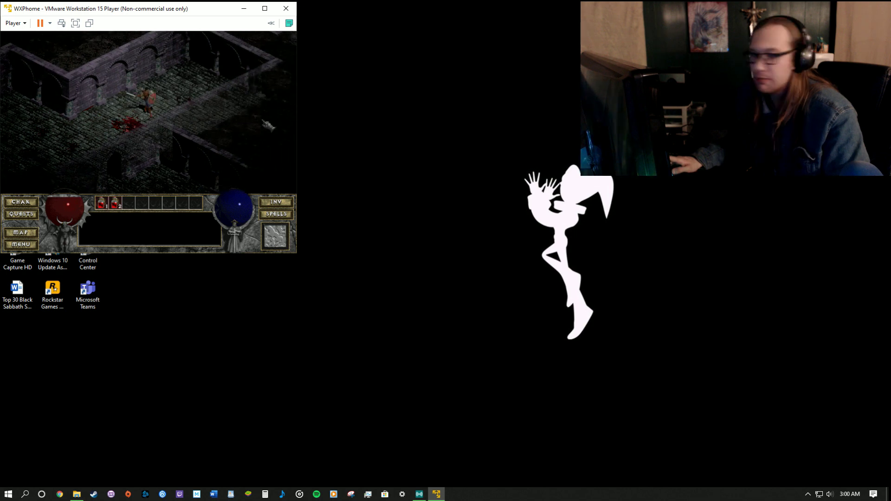
click(222, 40)
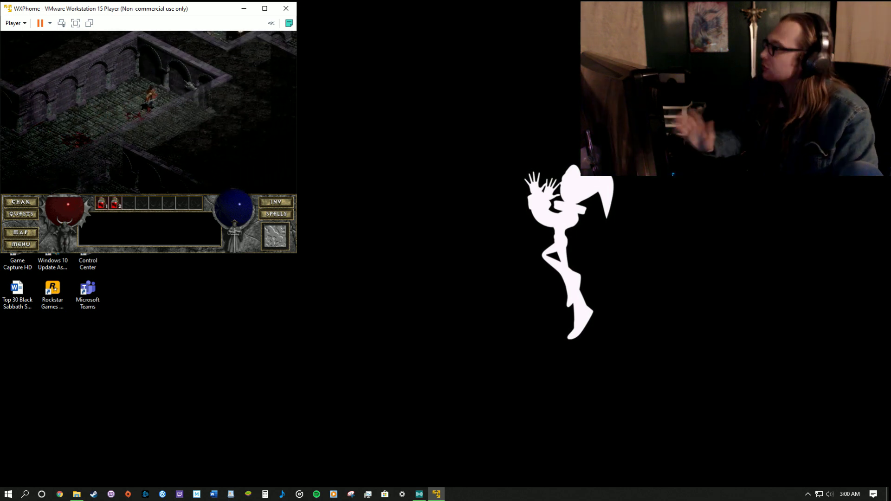
click(133, 145)
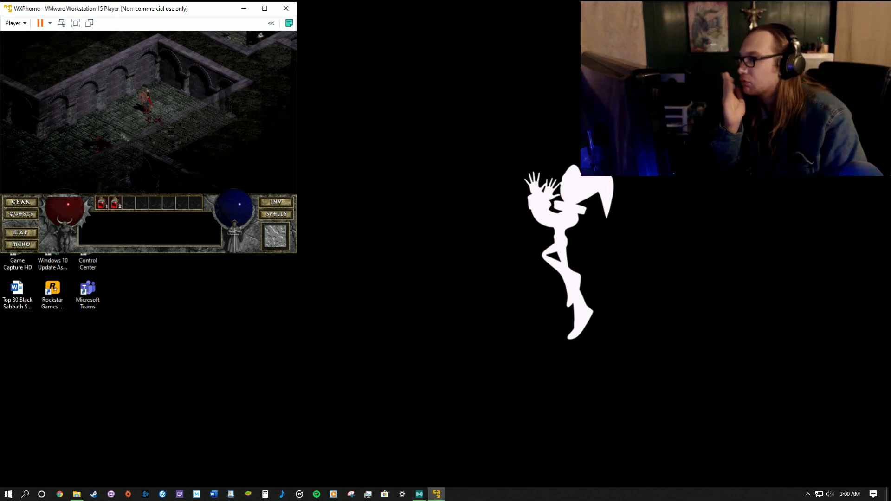
click(191, 157)
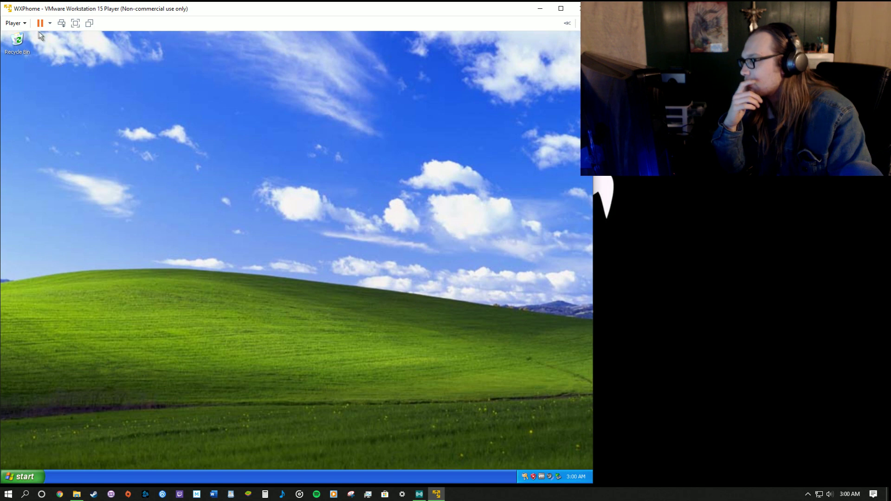
- Switch the virtual machine's CD/DVD (IDE) device from the physical drive to the MONOPOLY1998 ISO image in Downloads
click(14, 24)
click(14, 23)
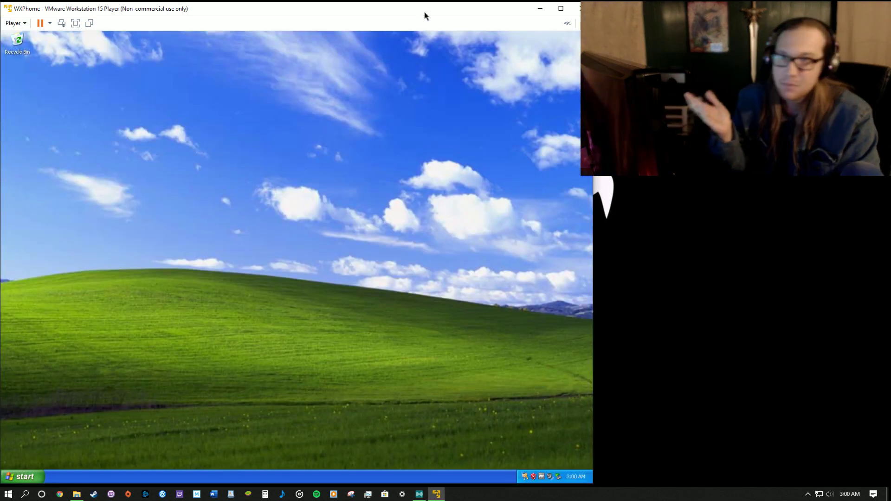
click(20, 23)
mouse_move(47, 48)
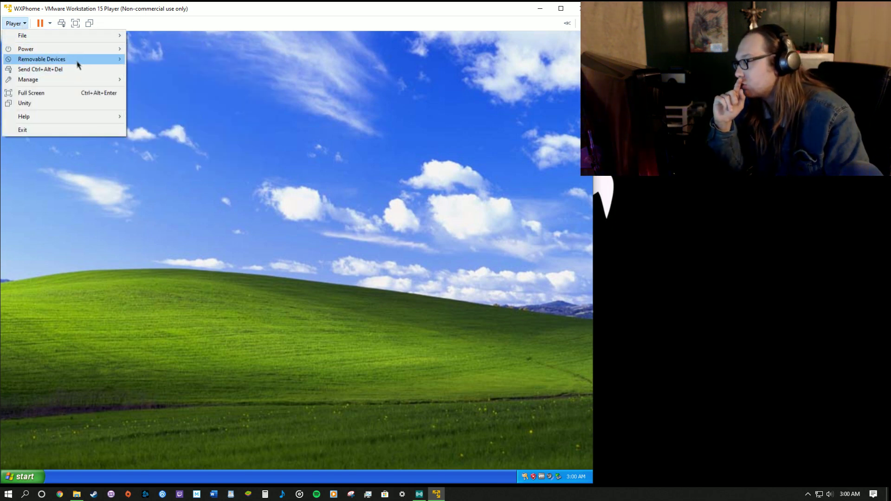
mouse_move(77, 61)
mouse_move(251, 61)
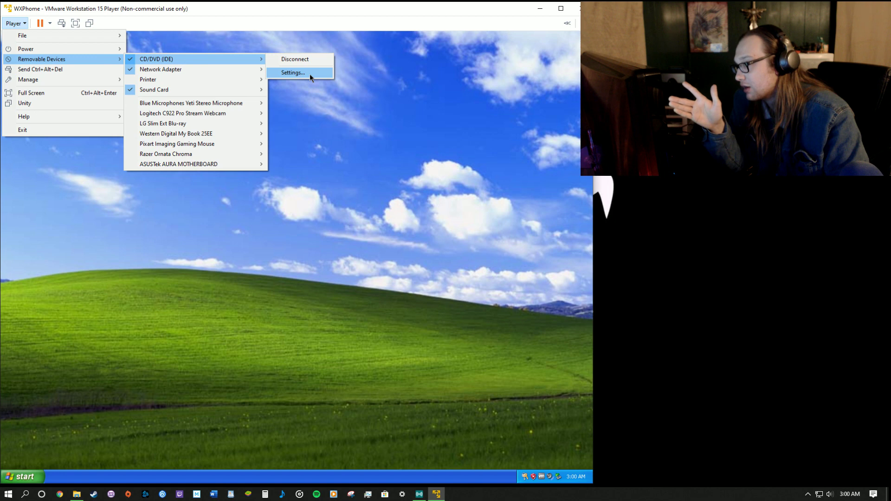
click(310, 74)
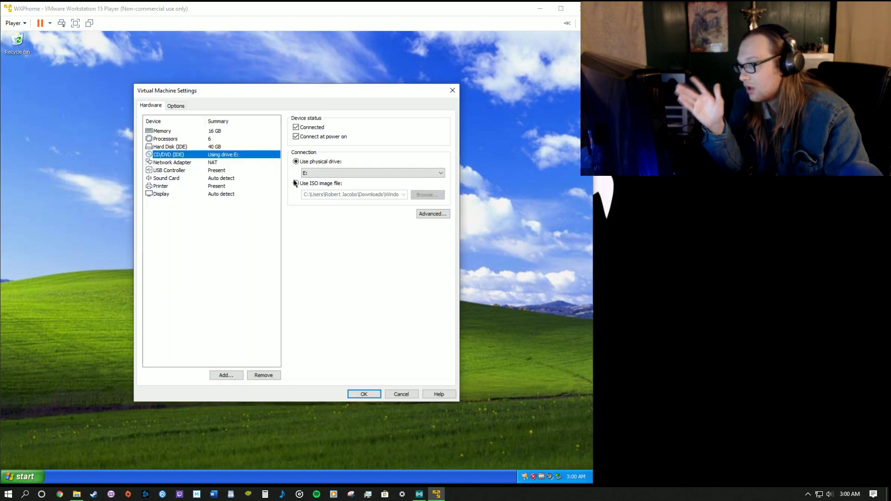
click(297, 184)
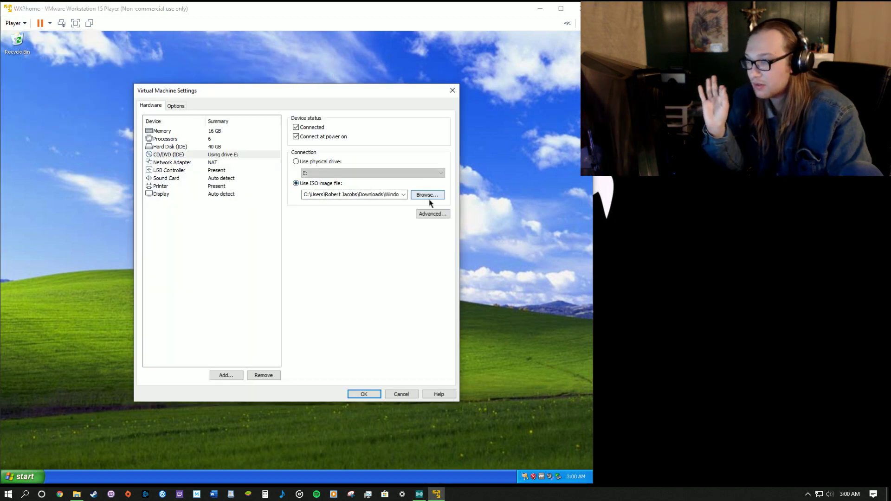
click(425, 195)
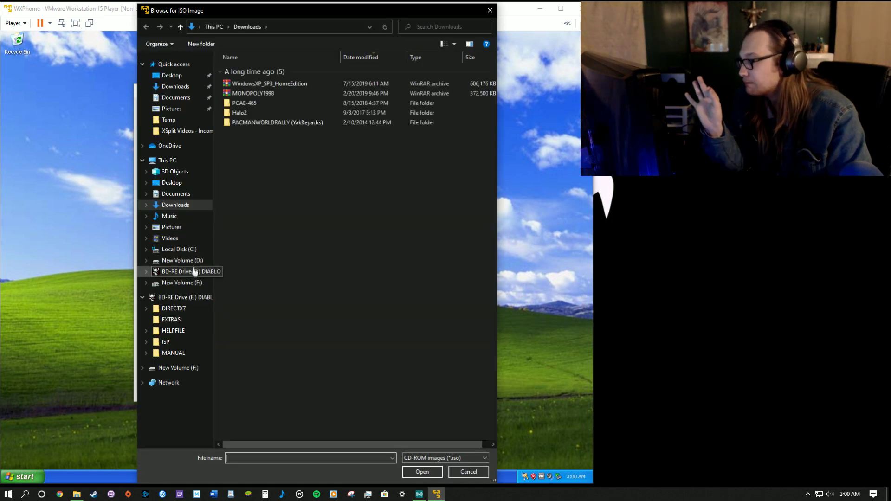
click(253, 94)
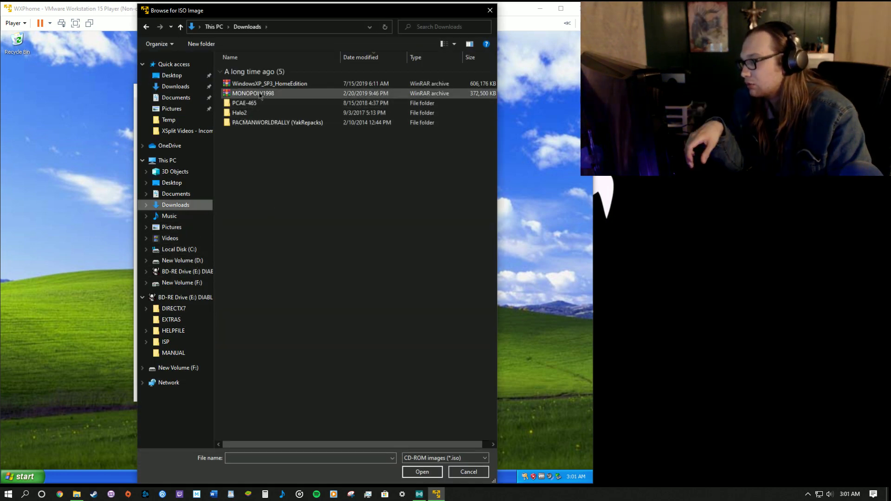
click(422, 472)
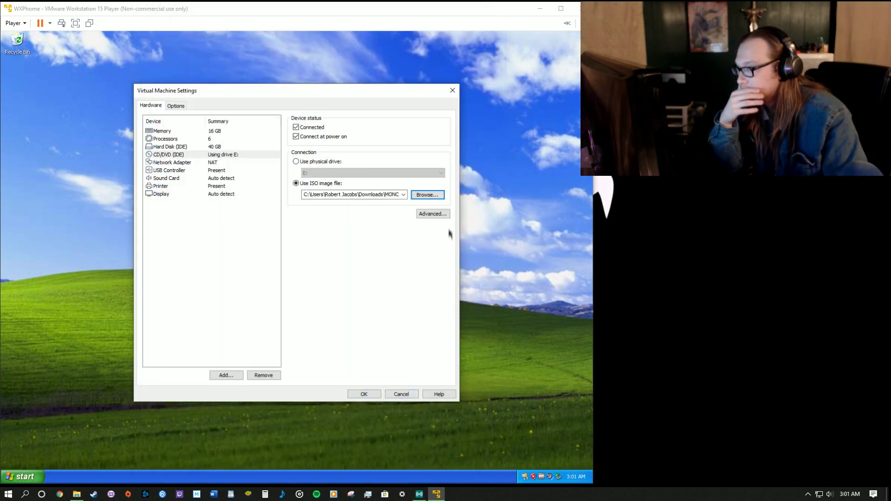
click(364, 394)
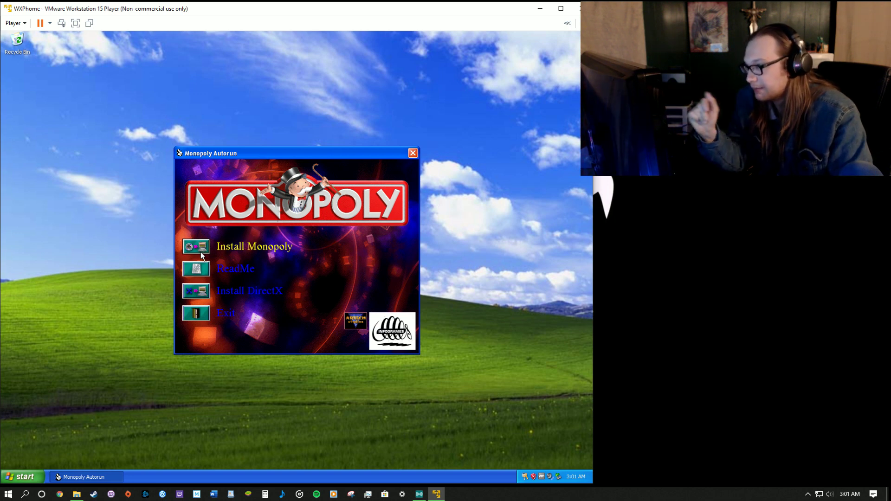
- Install Monopoly from its autorun window and launch the game
click(196, 250)
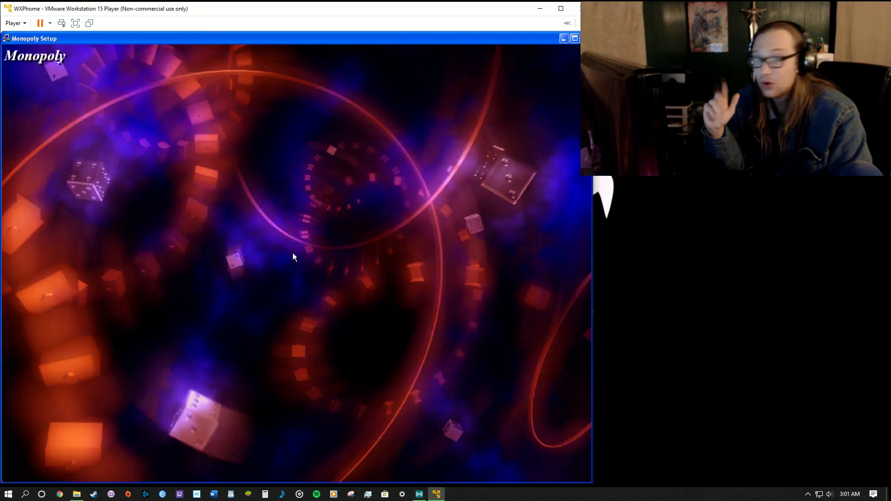
click(348, 332)
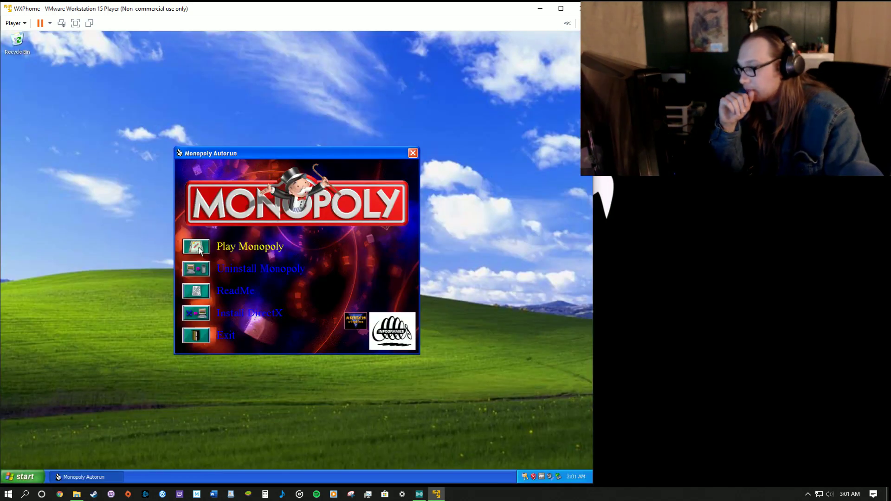
click(198, 248)
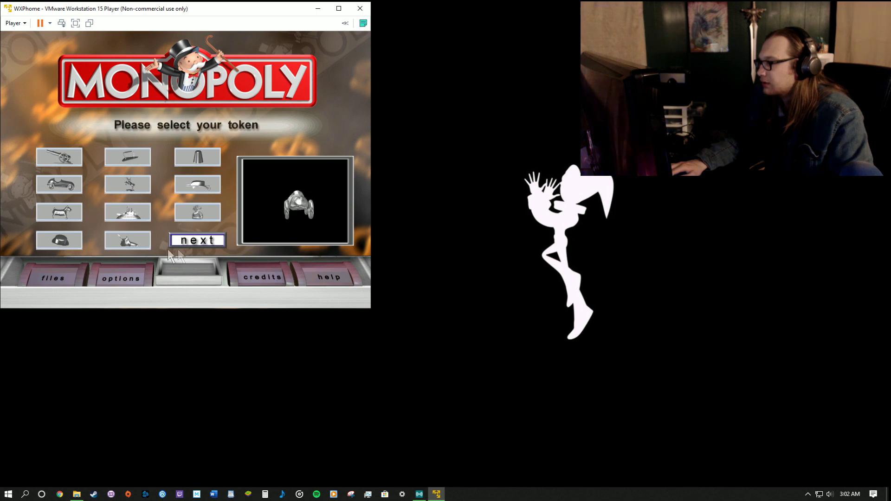
- Confirm the race car token for the human player and add a First time buyer computer player with the cannon token
click(190, 243)
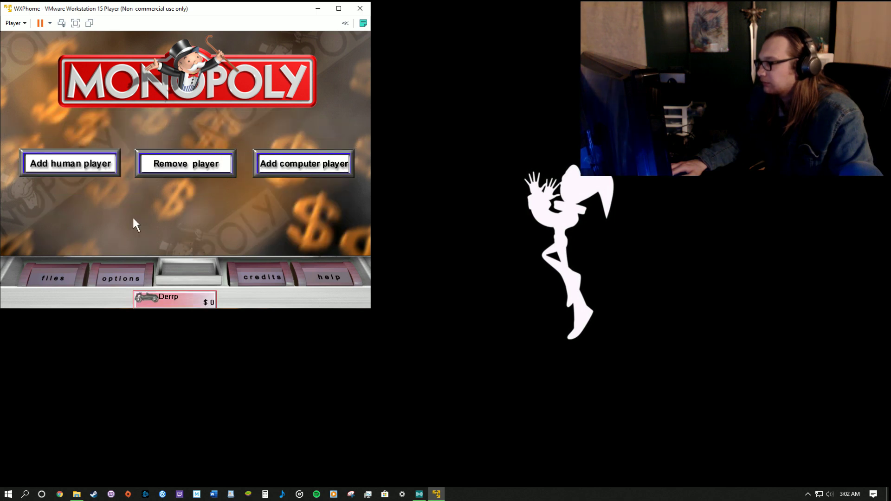
click(325, 175)
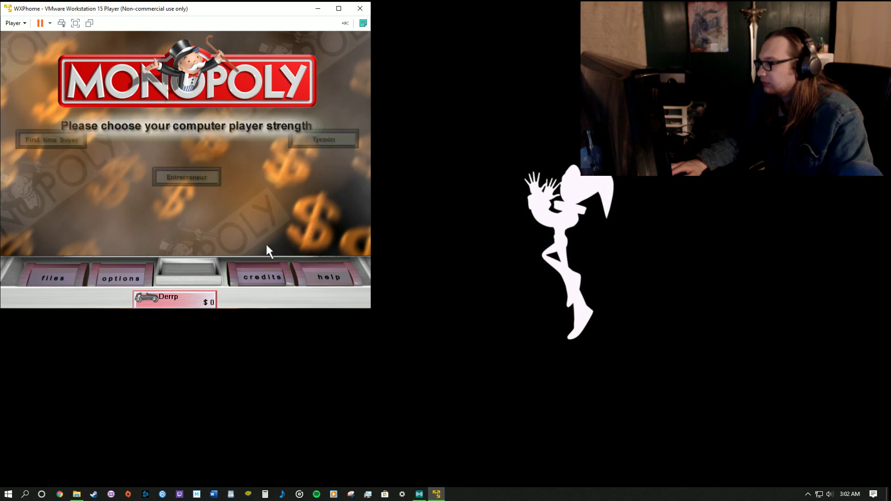
click(105, 168)
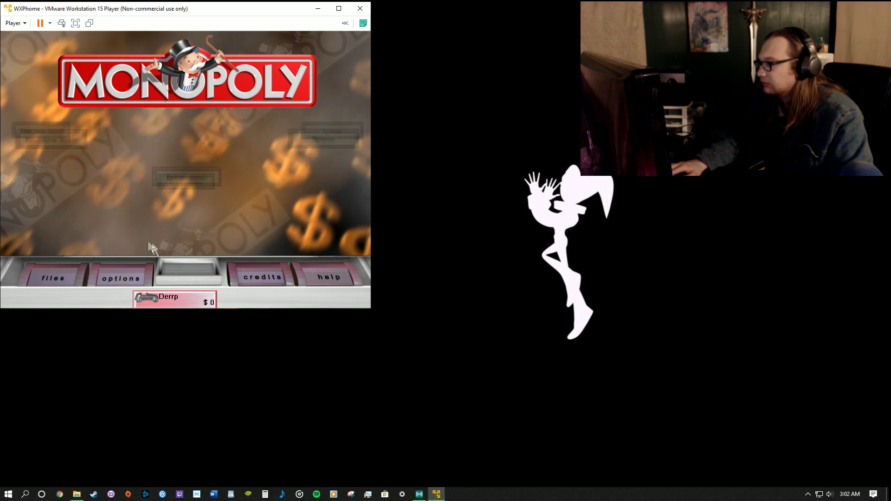
click(63, 158)
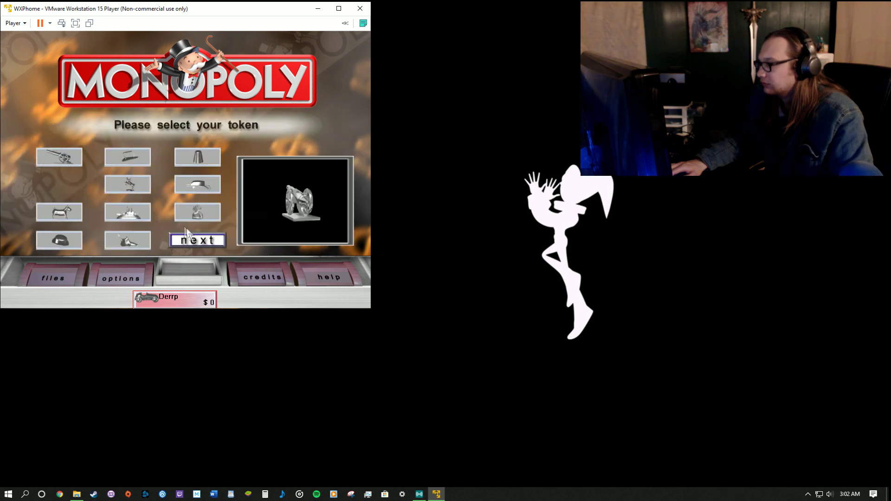
click(198, 240)
- Add two more First time buyer computer players, one with the top hat token and one with the horse token
click(297, 166)
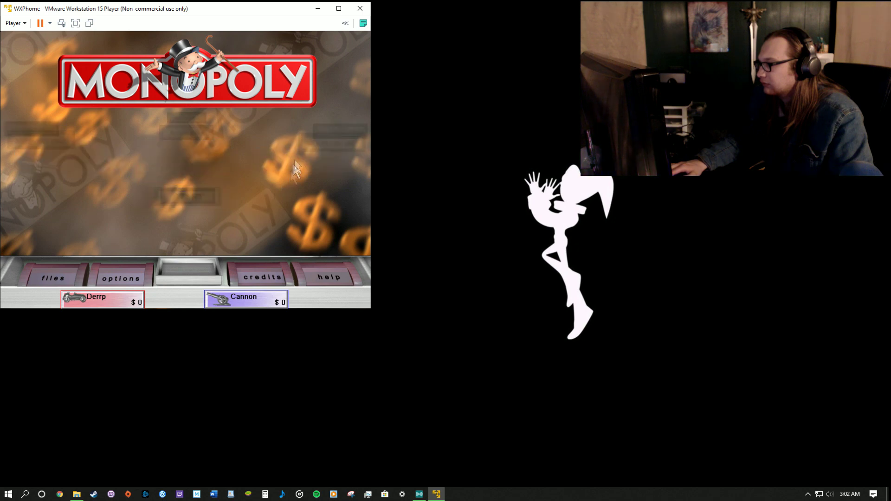
click(107, 167)
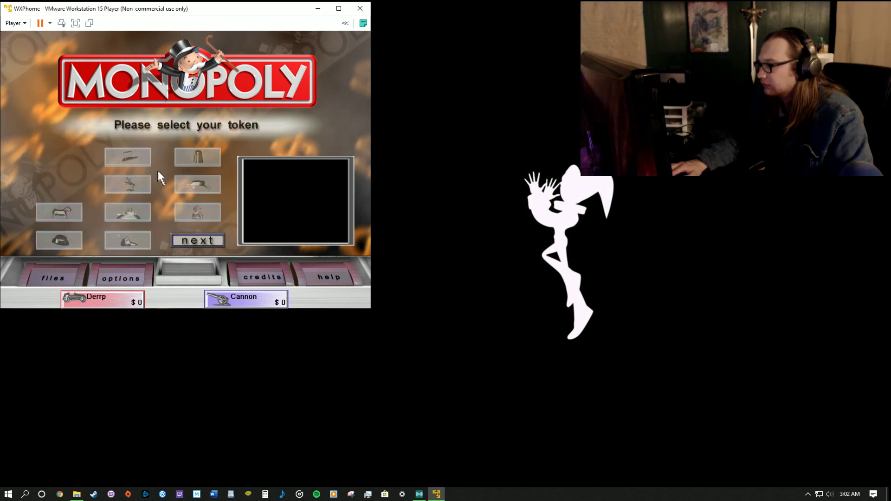
click(70, 241)
click(198, 240)
click(295, 168)
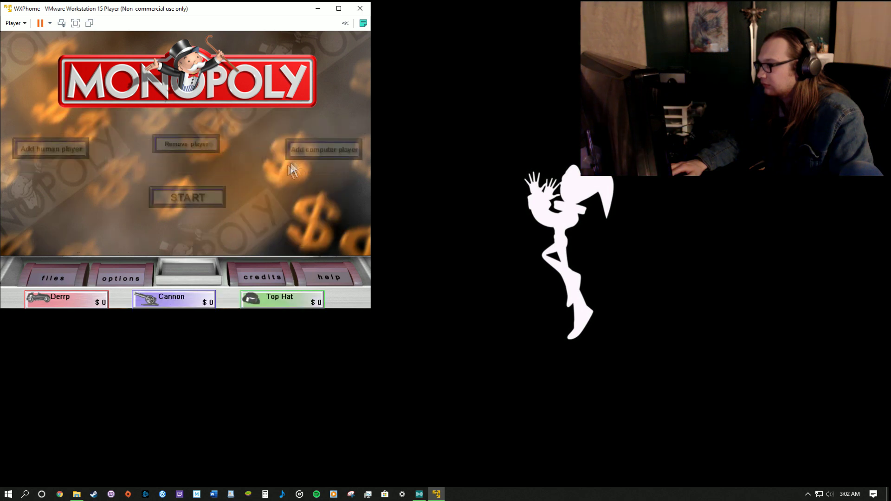
click(106, 169)
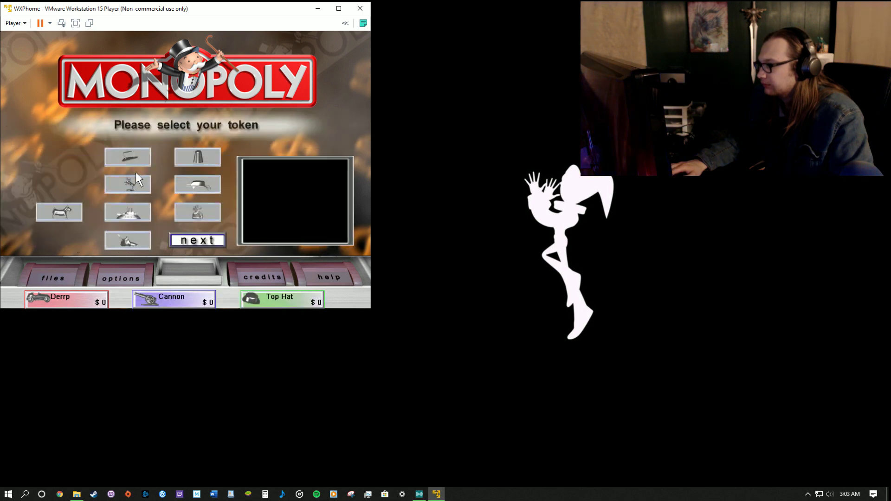
click(137, 188)
click(199, 243)
- Add a fourth and fifth First time buyer computer player, one with the shoe token and one with the money bag token
click(297, 167)
click(101, 168)
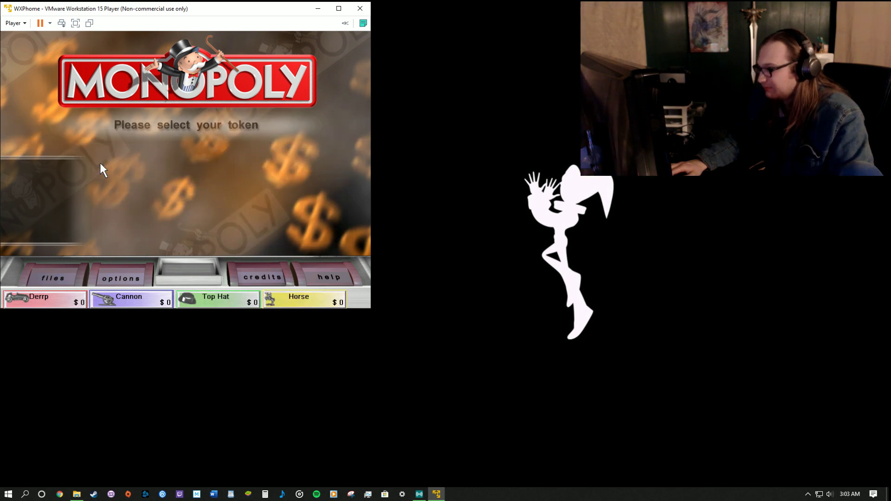
click(130, 241)
click(183, 241)
click(295, 166)
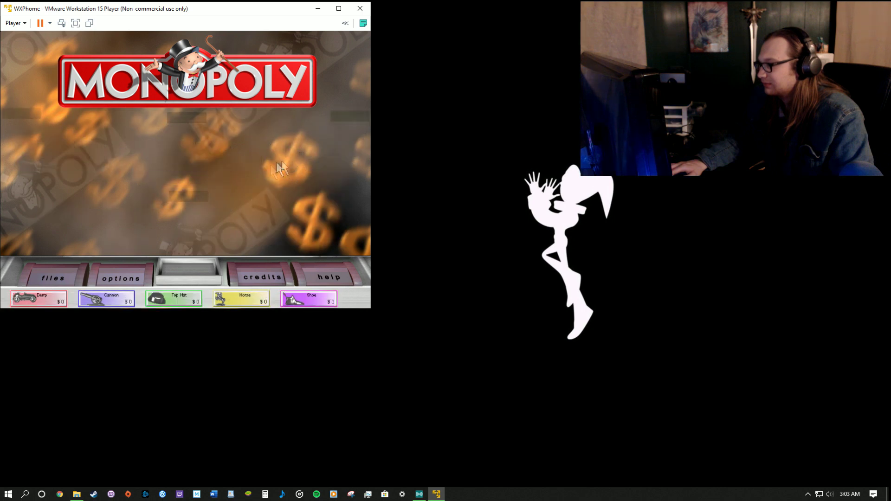
click(92, 164)
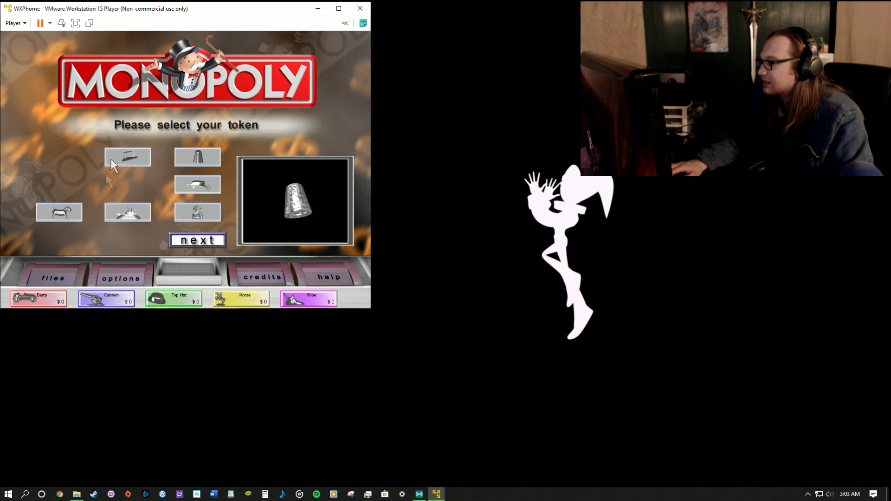
click(209, 214)
click(212, 242)
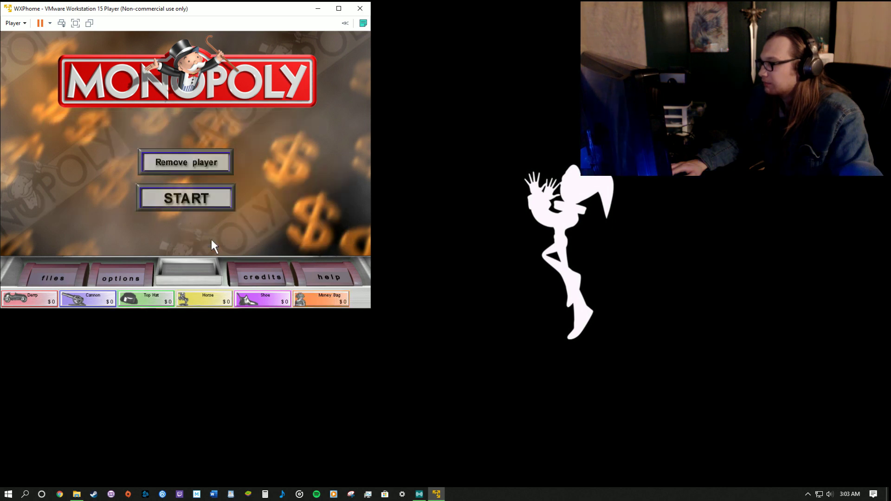
- Start the Monopoly game on the Classic city board with Standard Rules
click(209, 200)
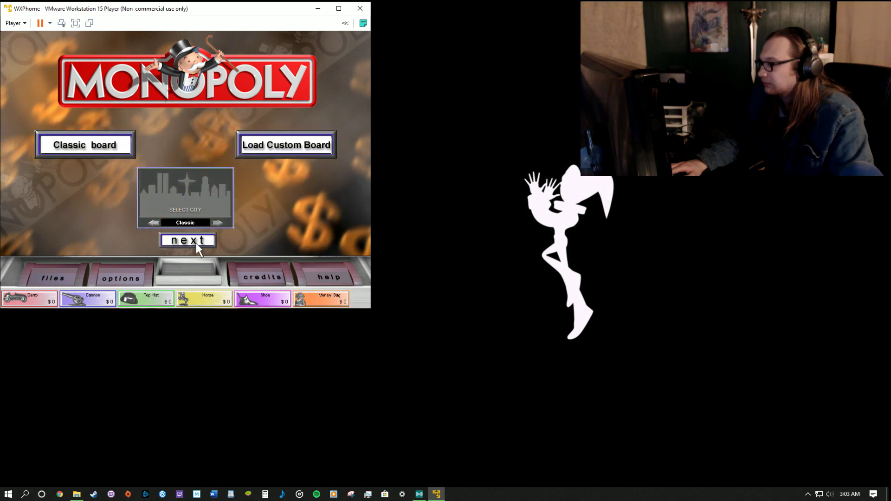
click(194, 240)
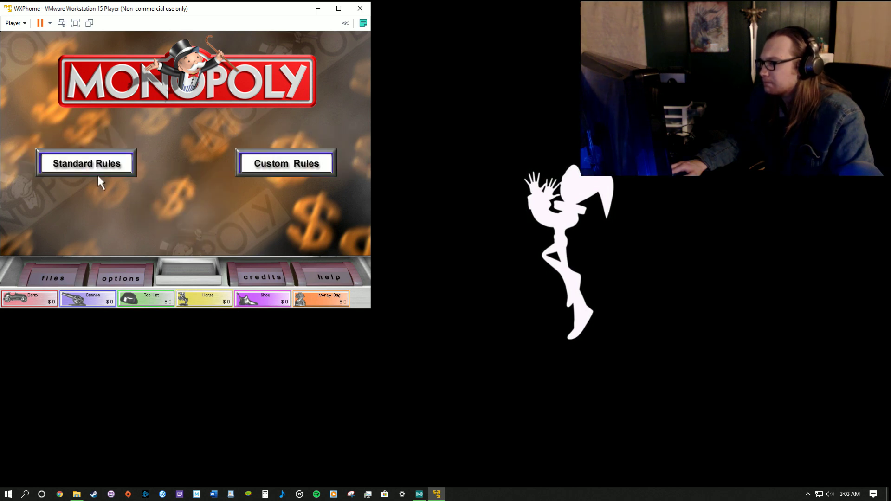
click(104, 168)
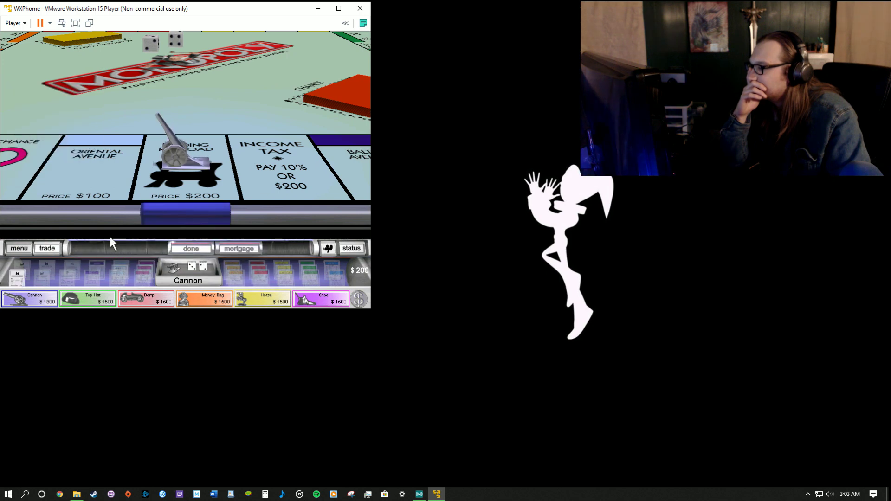
- Turn on the music in the running Monopoly game's sound options
click(12, 250)
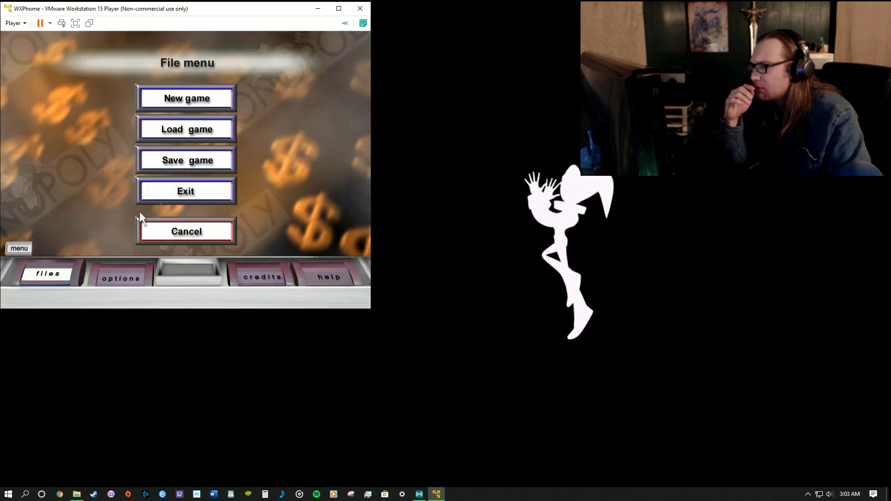
click(117, 279)
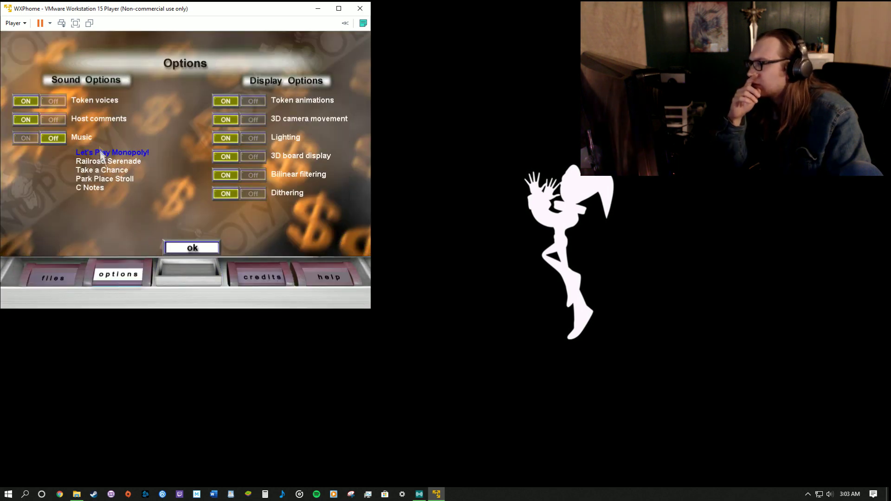
click(24, 138)
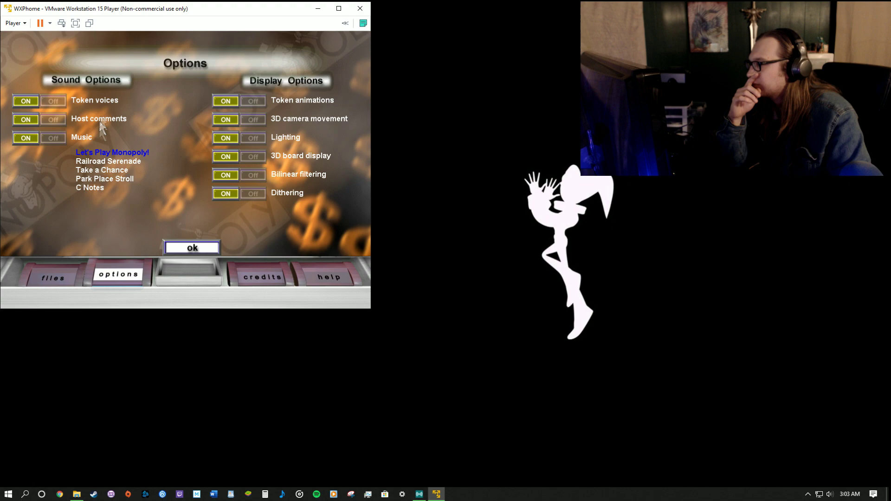
click(190, 248)
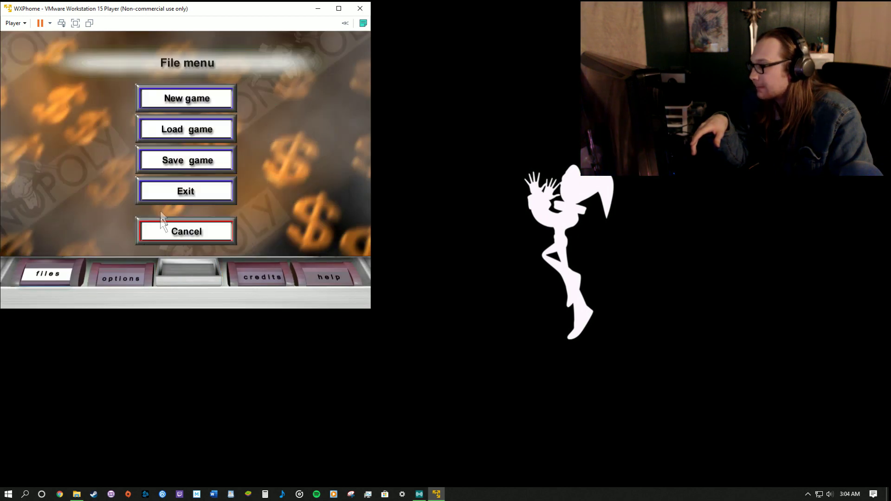
- Exit Monopoly without starting another game and skip the closing credits
click(169, 190)
click(155, 126)
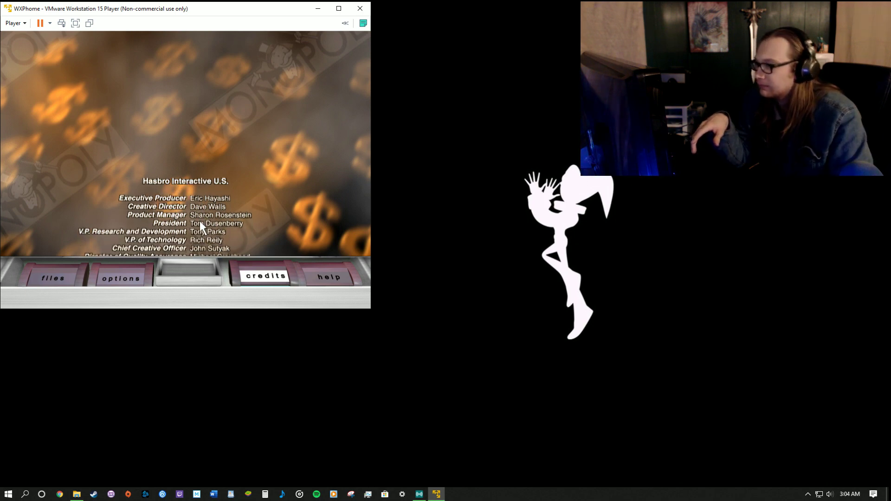
click(200, 222)
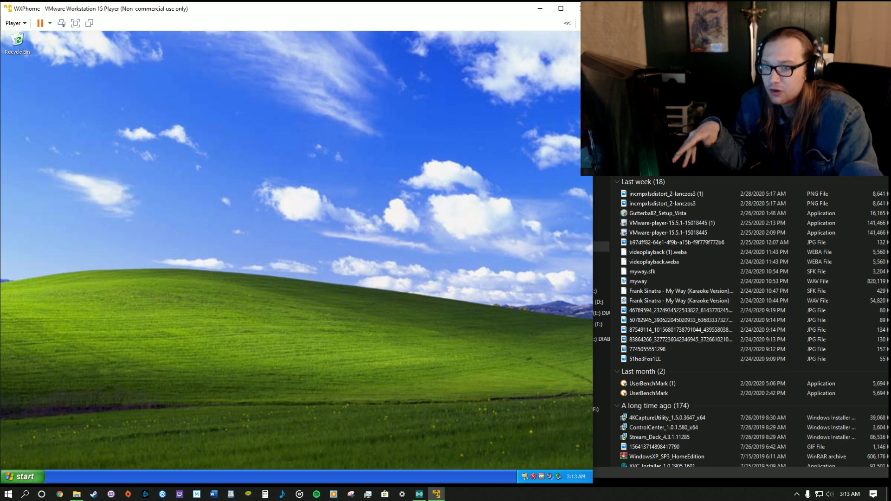
- Copy the Oddworld Stranger's Wrath installer from the host's Downloads folder to the virtual machine's desktop and install it with the EULA accepted
click(664, 112)
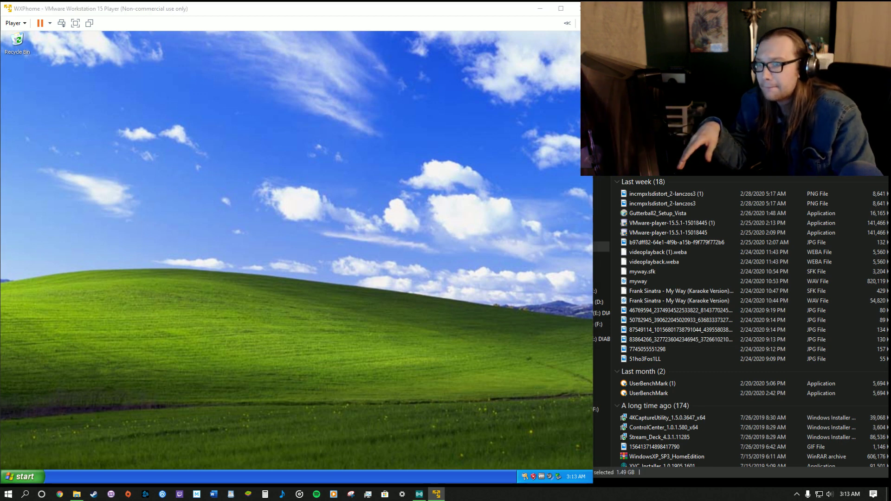
drag(664, 112, 286, 139)
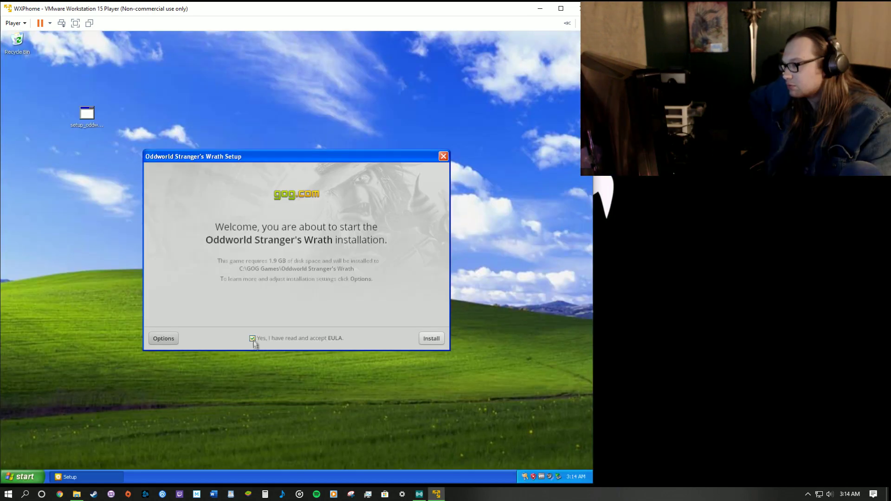
click(420, 340)
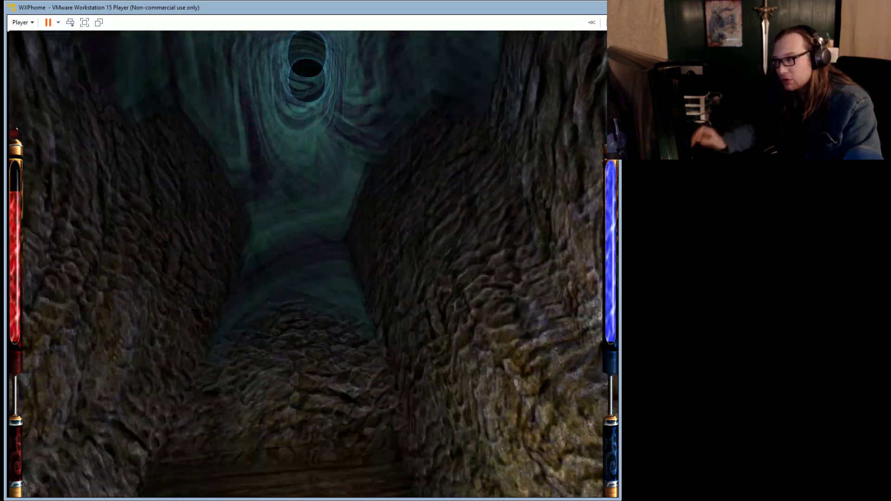
key(w)
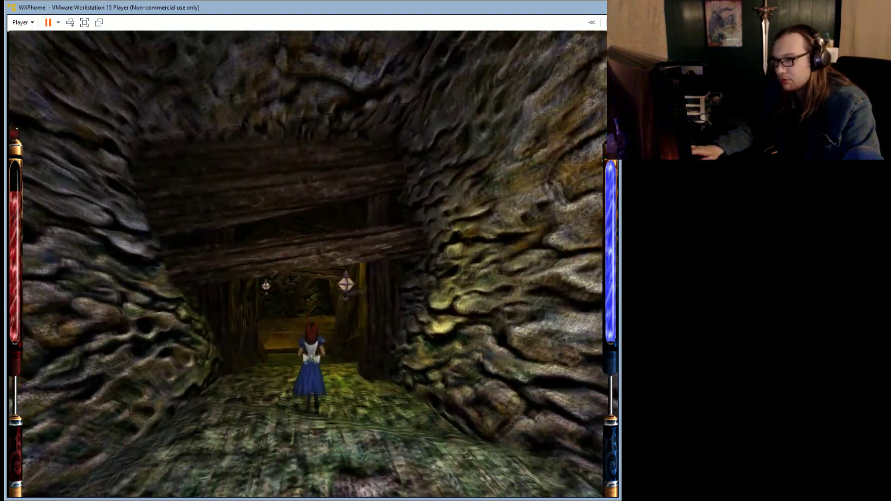
key(space)
key(w)
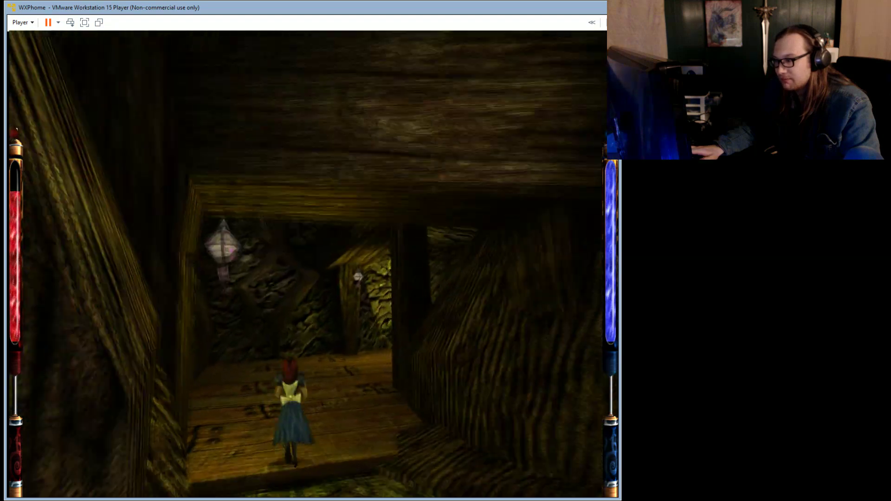
key(w)
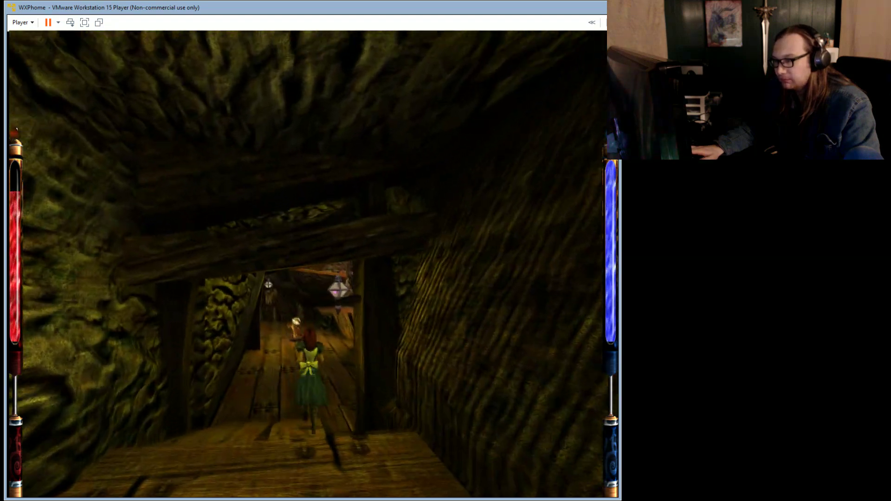
key(w)
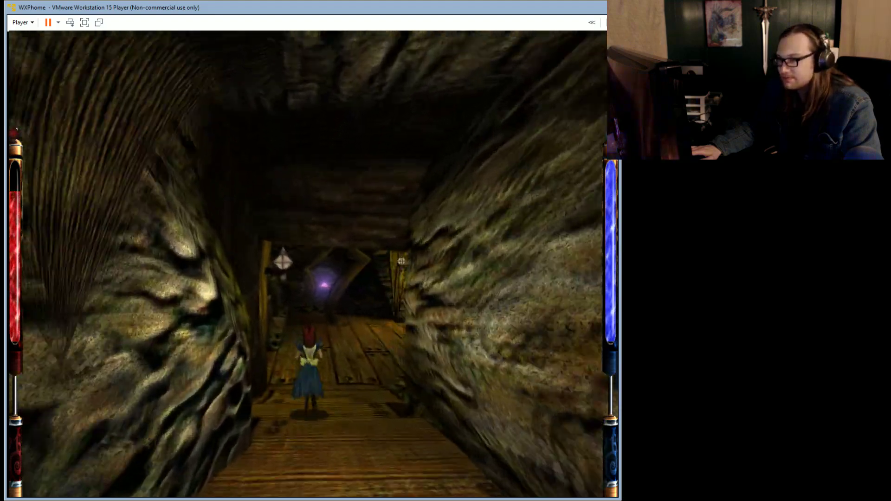
key(w)
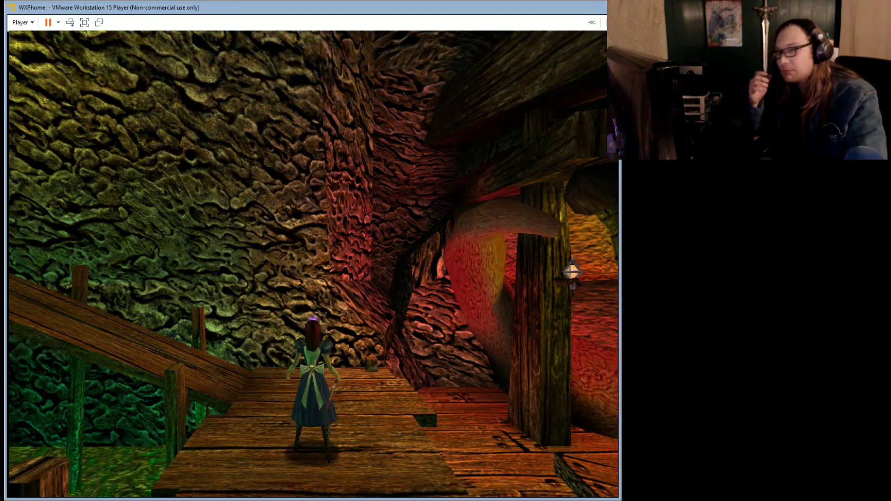
key(w)
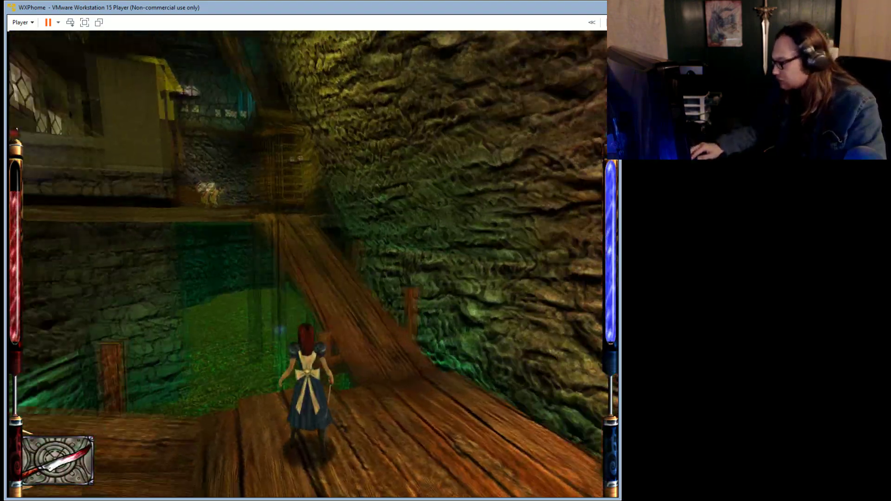
key(w)
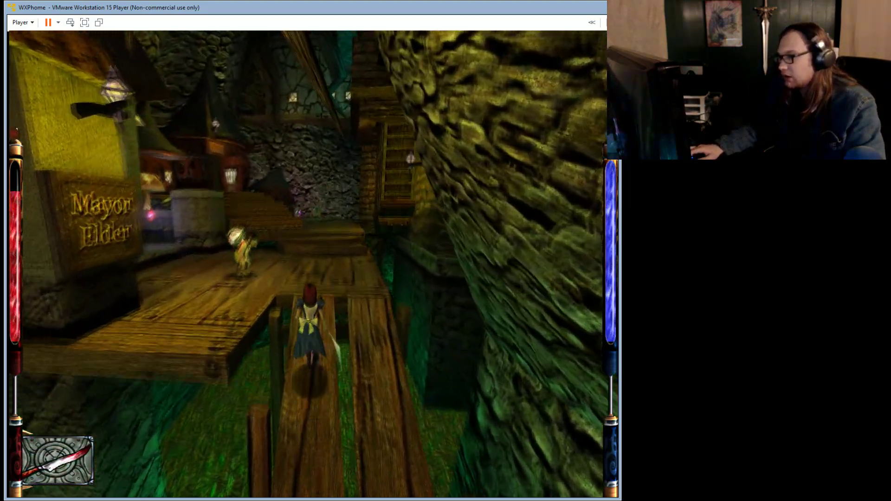
key(w)
key(Escape)
key(w)
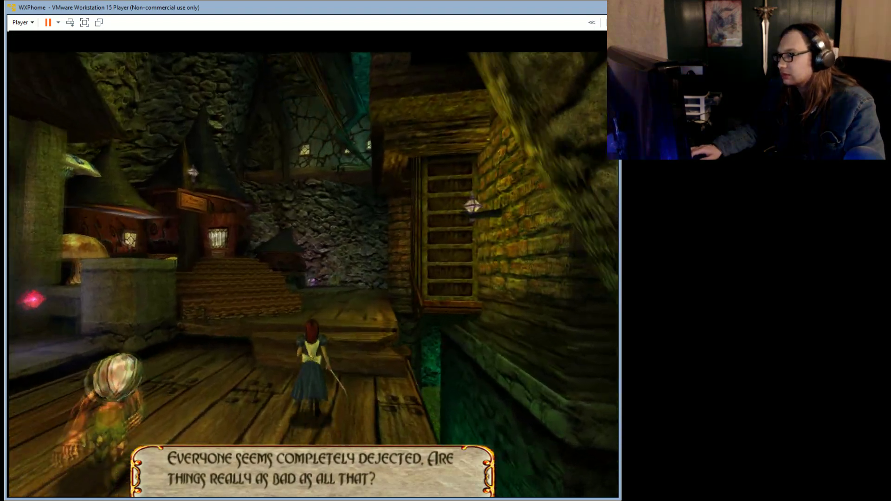
key(w)
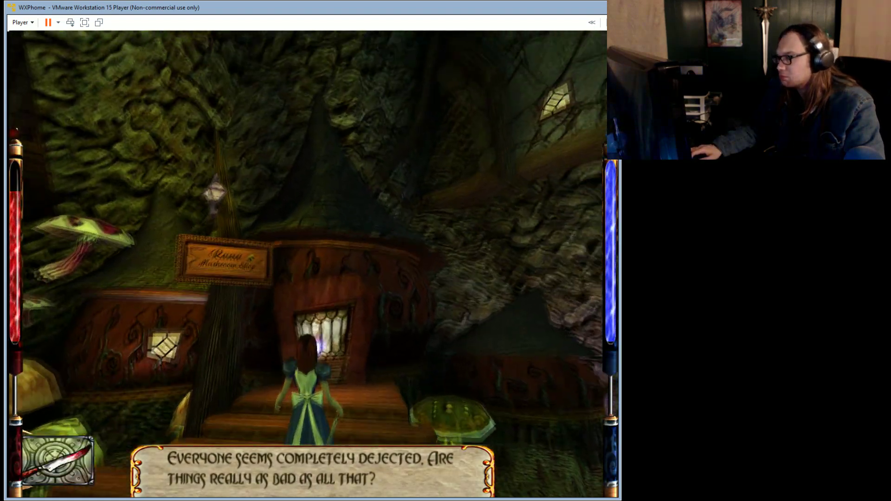
key(w)
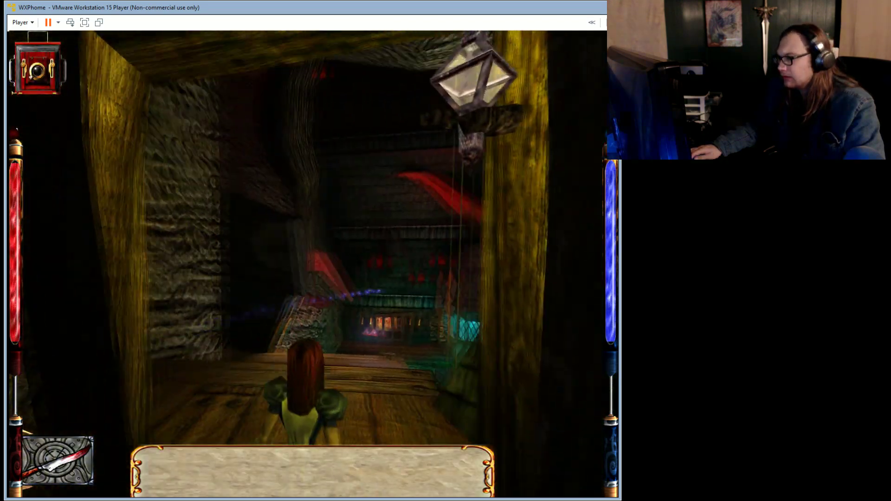
key(w)
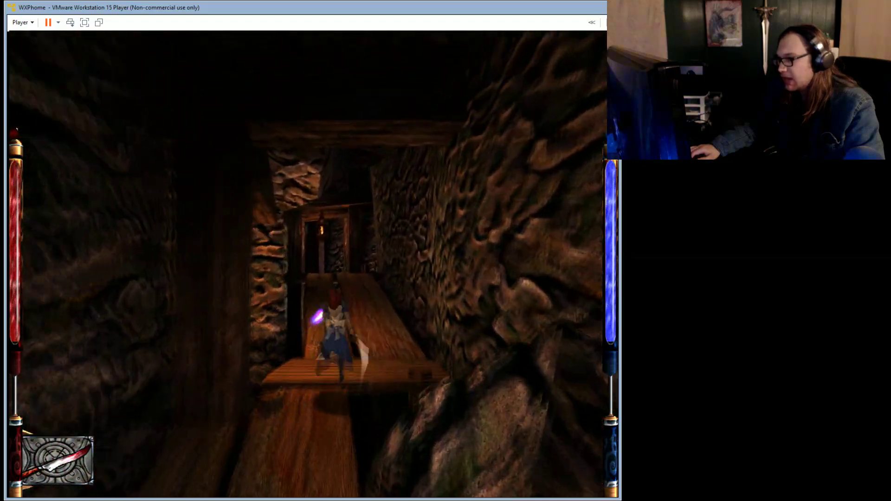
key(w)
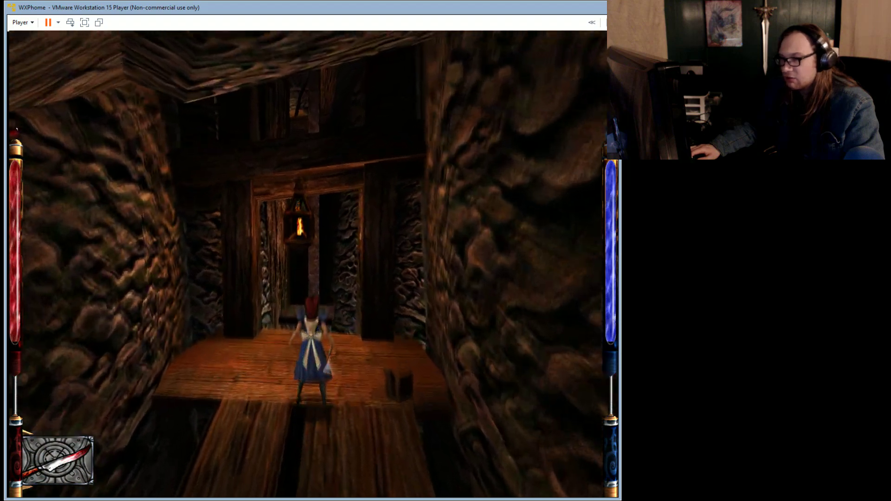
key(w)
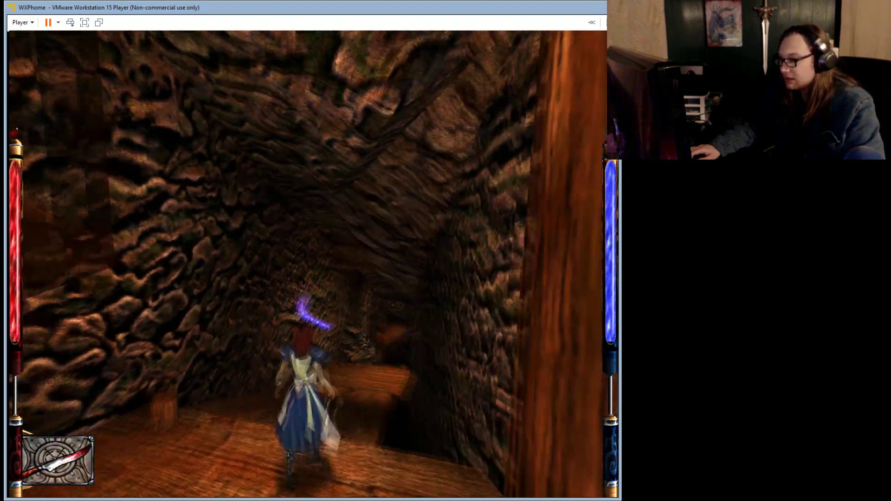
key(w)
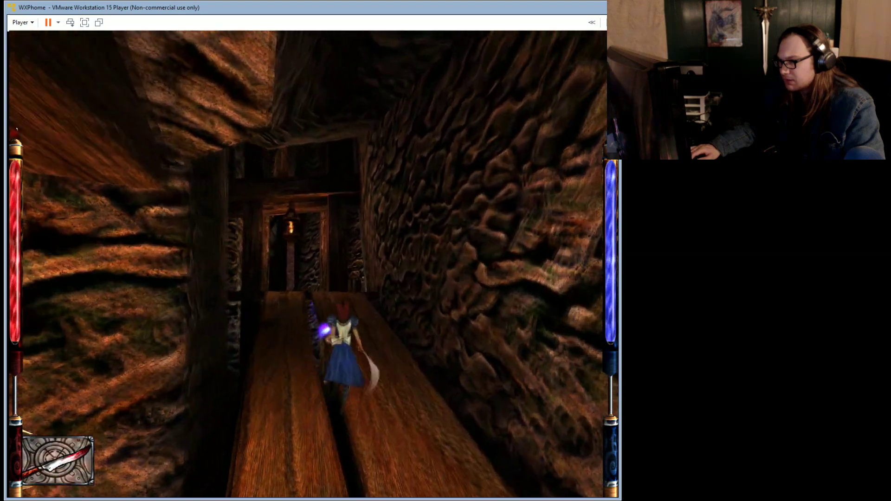
key(w)
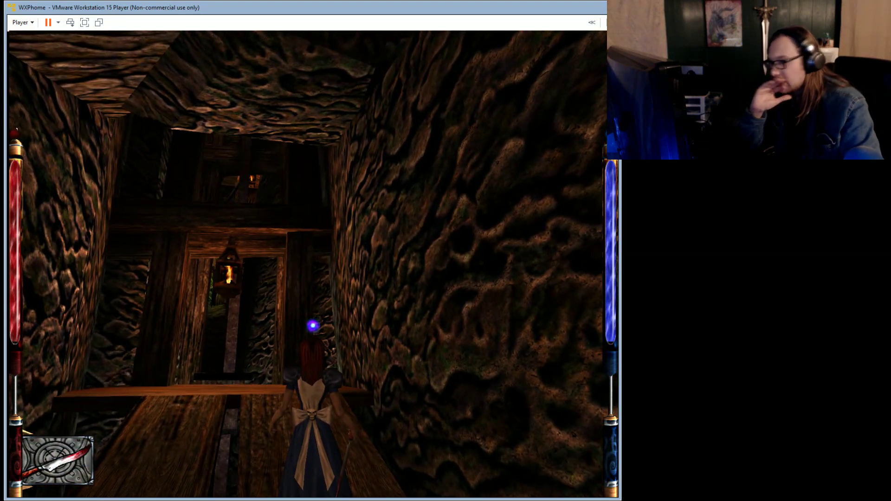
key(w)
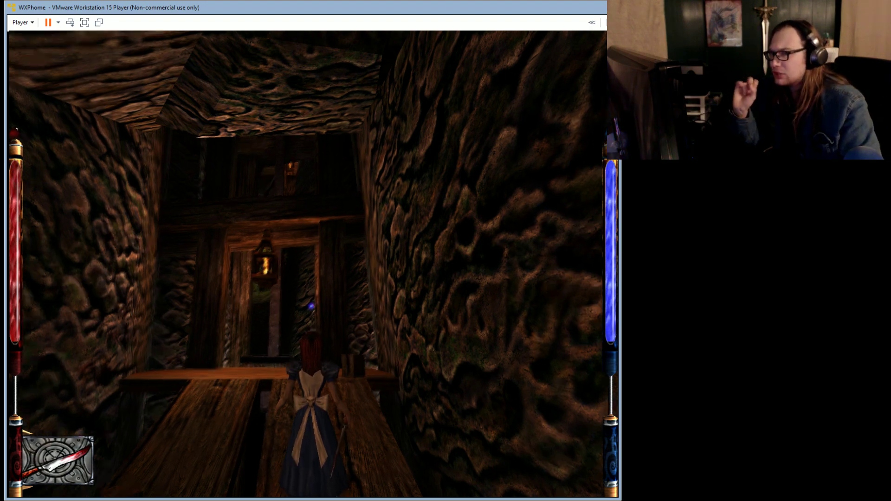
key(w)
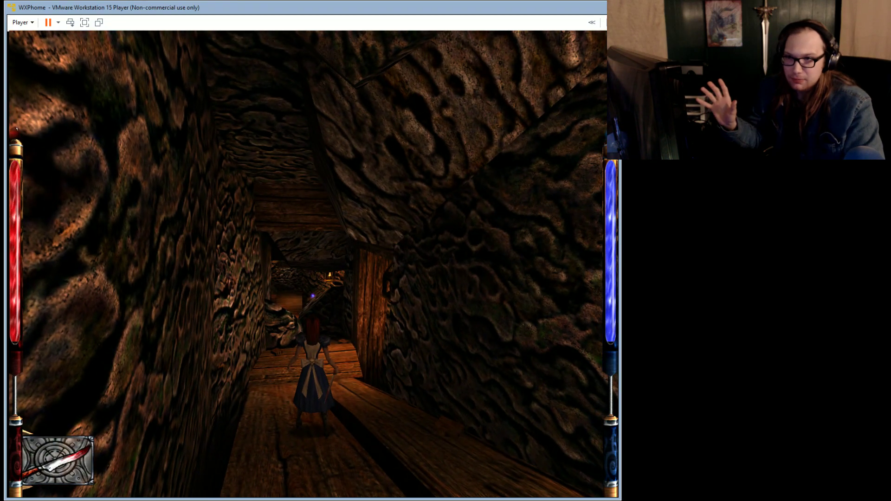
key(w)
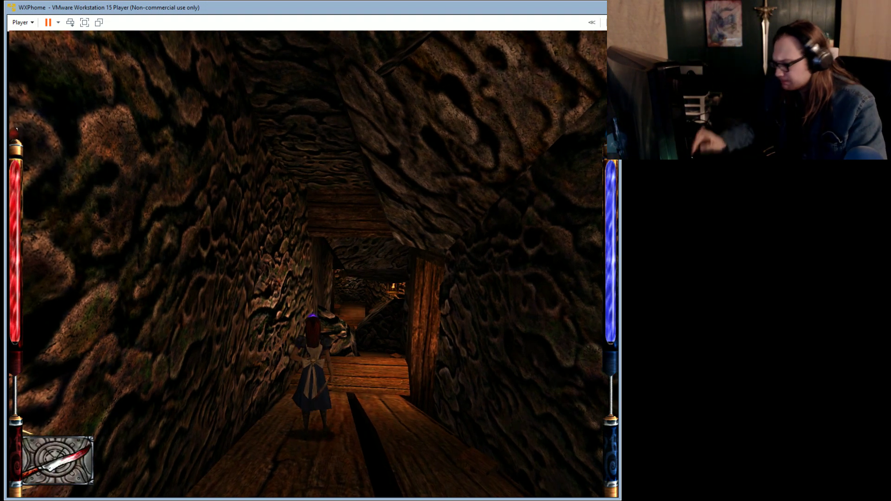
key(w)
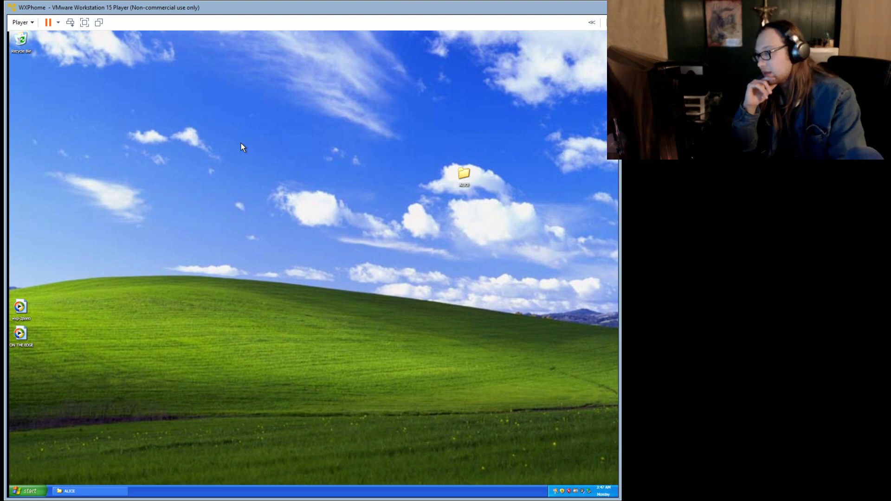
- Shut down Windows XP inside the virtual machine
click(29, 491)
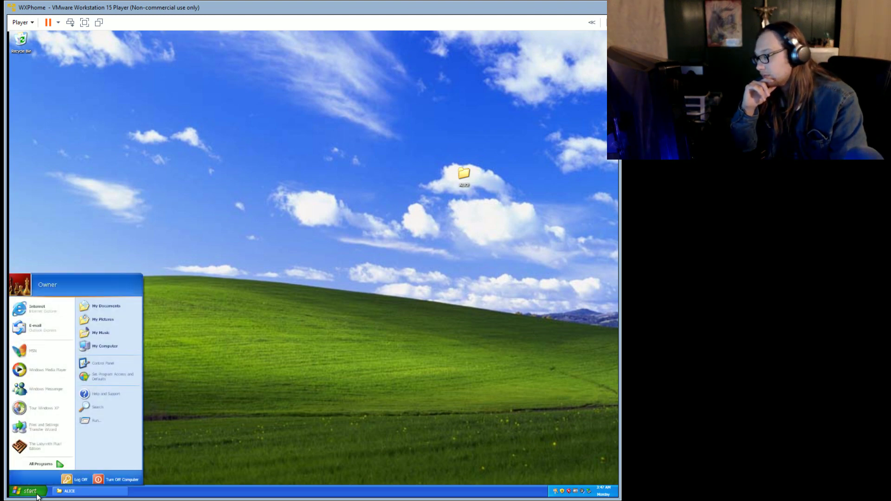
click(113, 480)
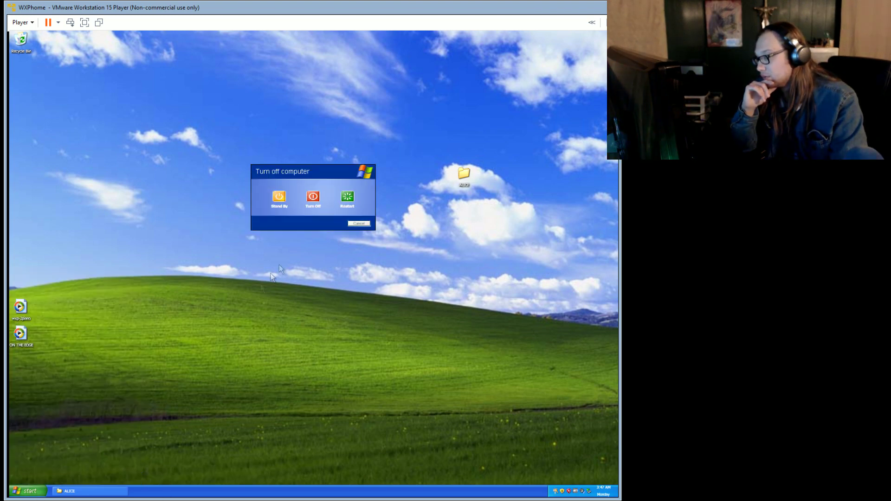
click(311, 204)
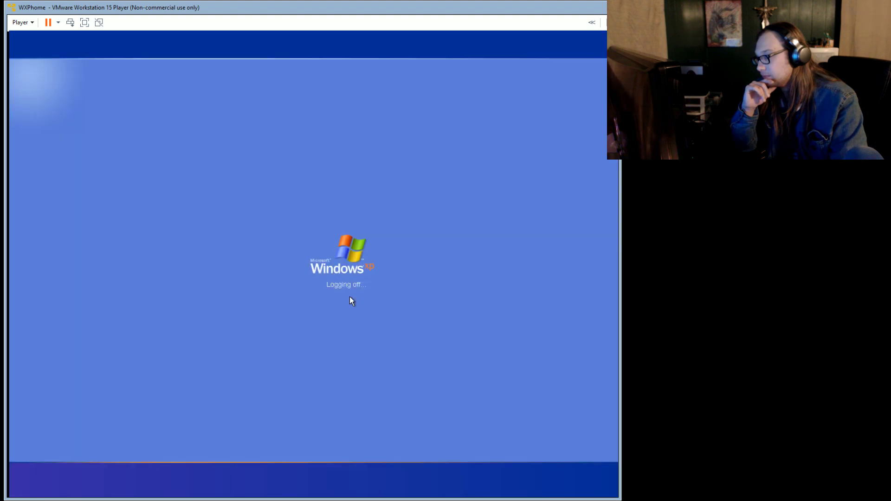